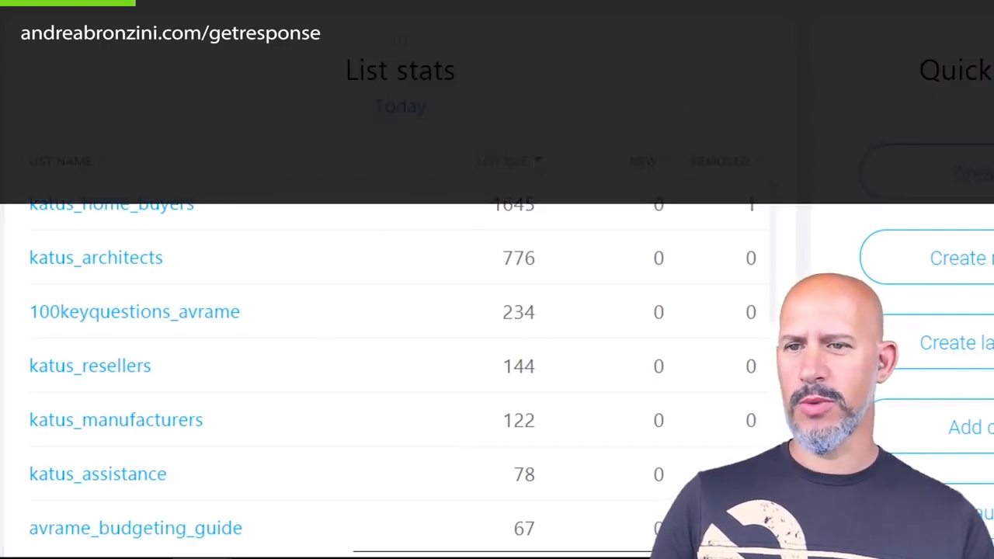
Go to the Automation page from the main menu and review workflows like Budgeting_Guide.
click(64, 110)
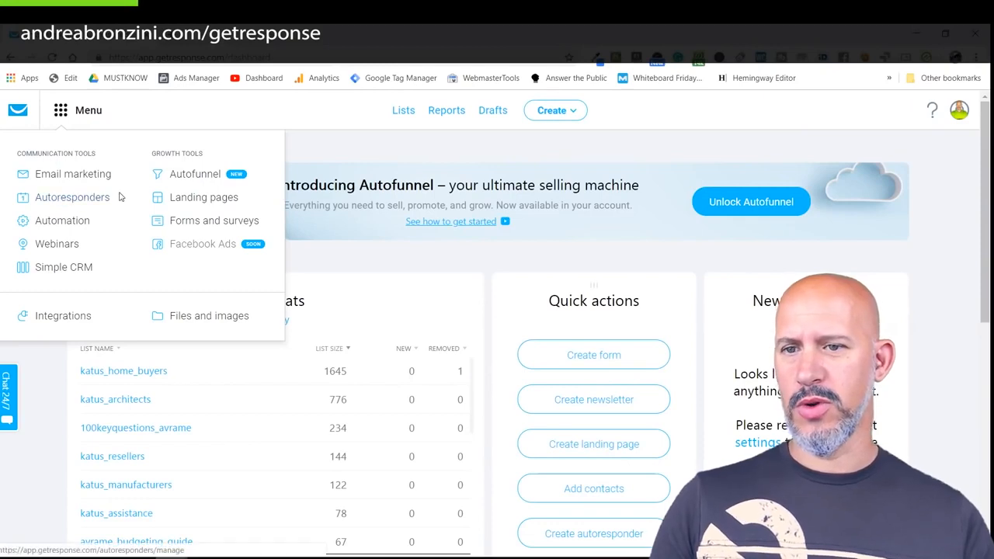
click(43, 226)
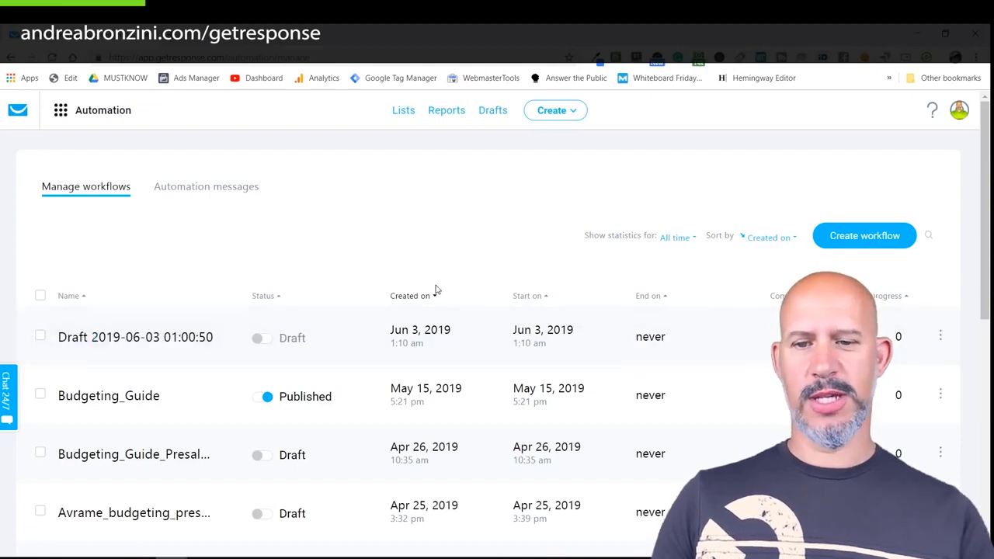
scroll(435, 289, down, 6)
scroll(435, 290, up, 5)
scroll(435, 289, up, 2)
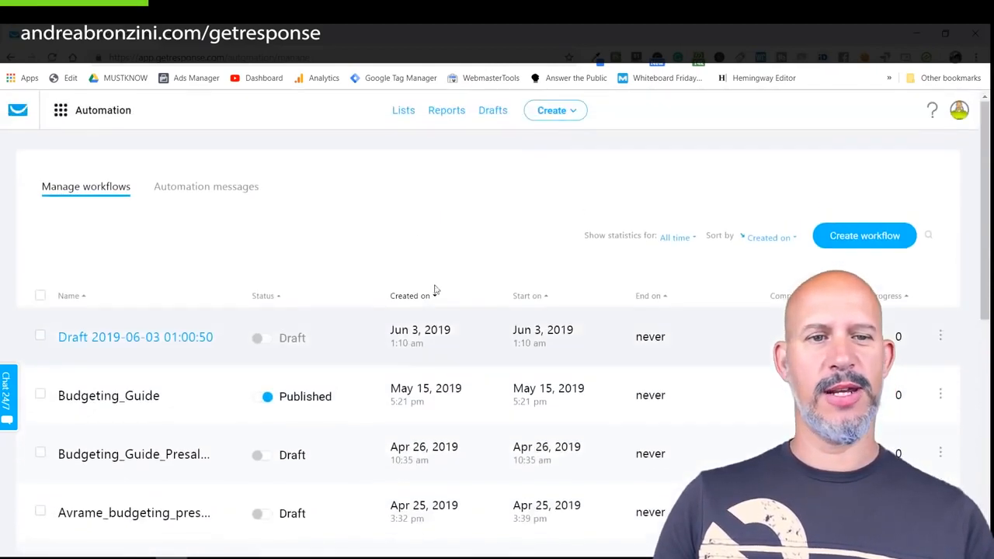
Create a new workflow using the Build from scratch option.
click(854, 241)
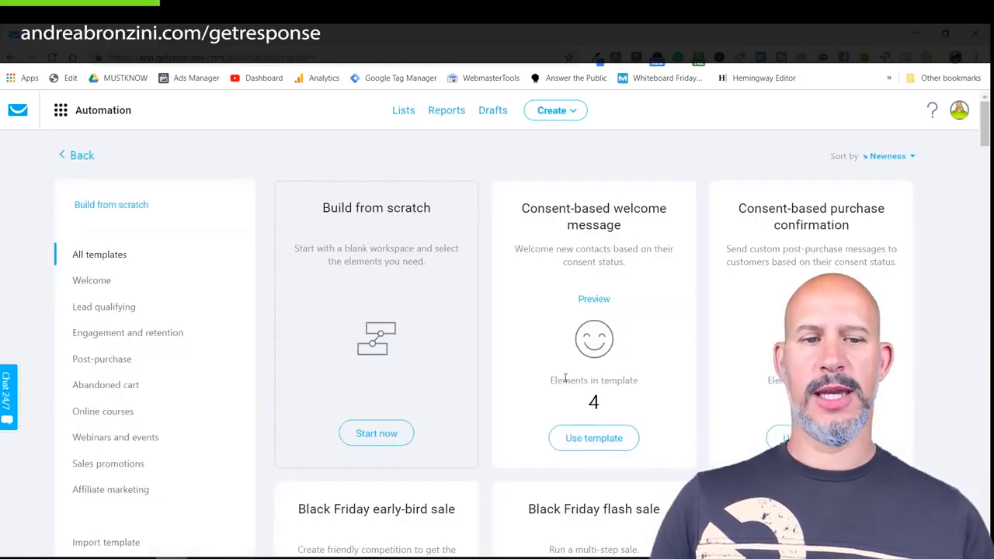
scroll(564, 379, down, 9)
scroll(574, 378, up, 10)
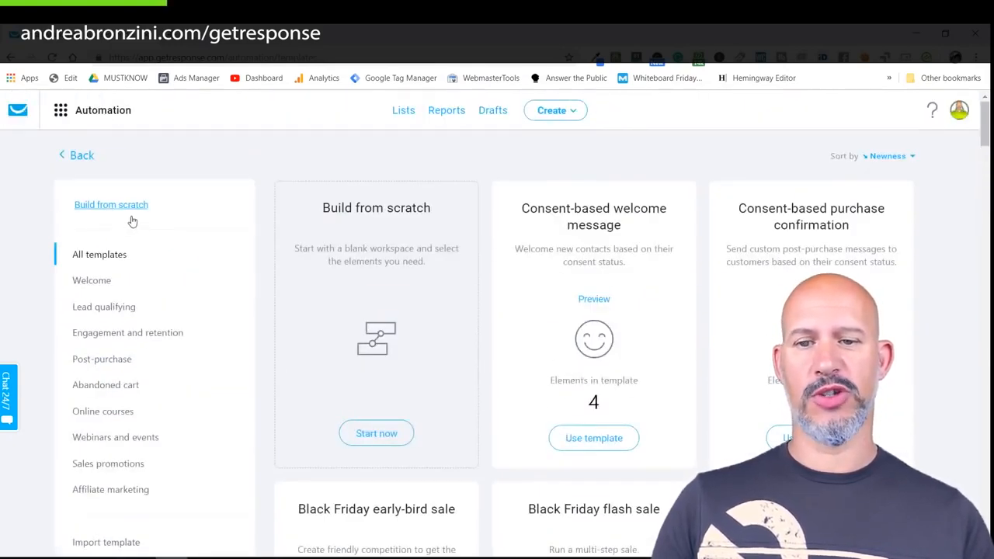
click(370, 436)
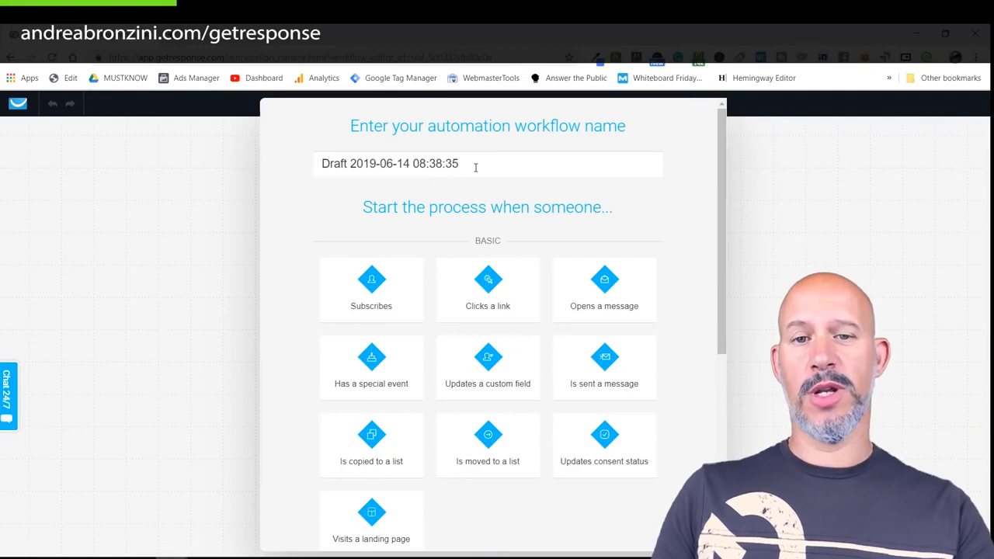
Name the workflow 100QG_followup and start it with the Subscribes trigger.
drag(476, 167, 322, 163)
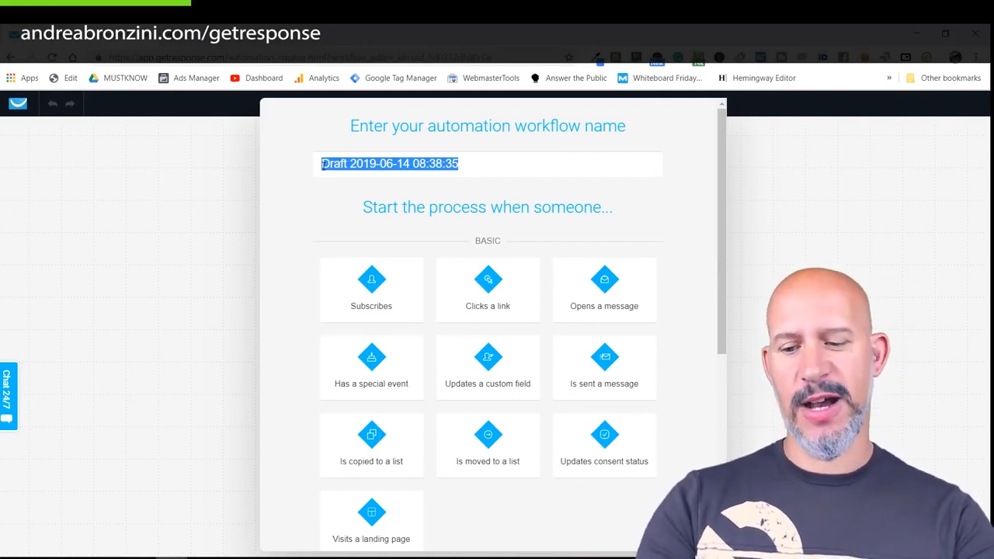
text(100QG_followup)
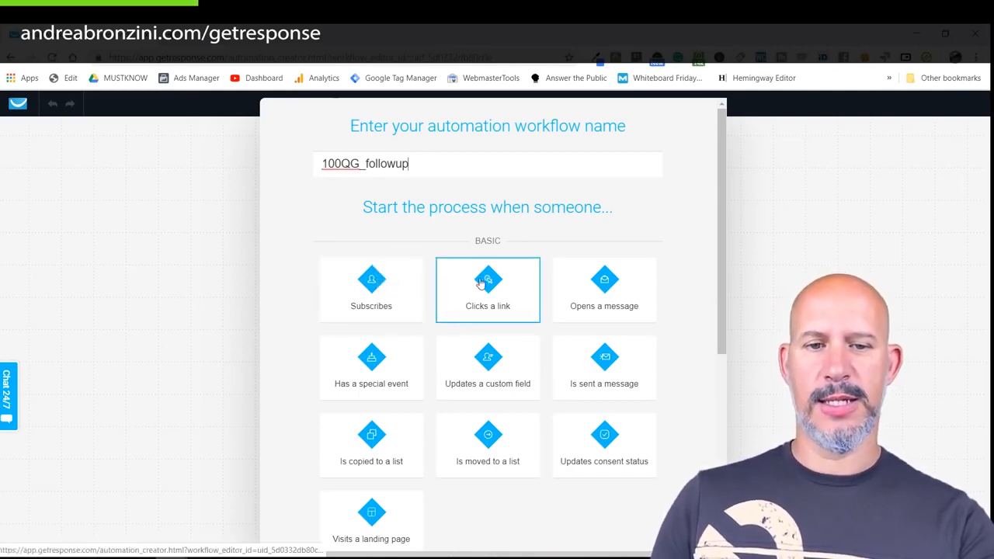
click(371, 296)
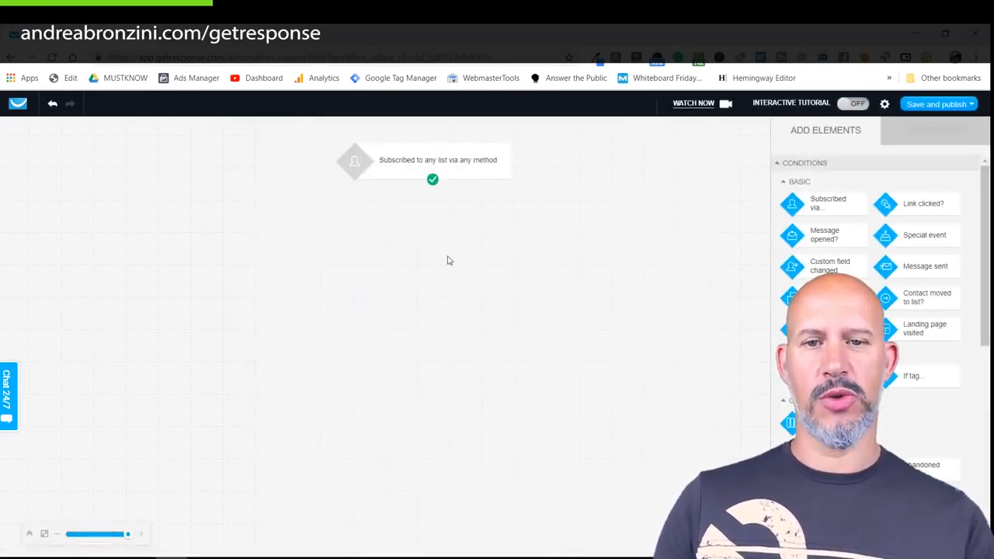
Restrict the subscription trigger to the specific list 100keyquestions_avrame.
click(463, 164)
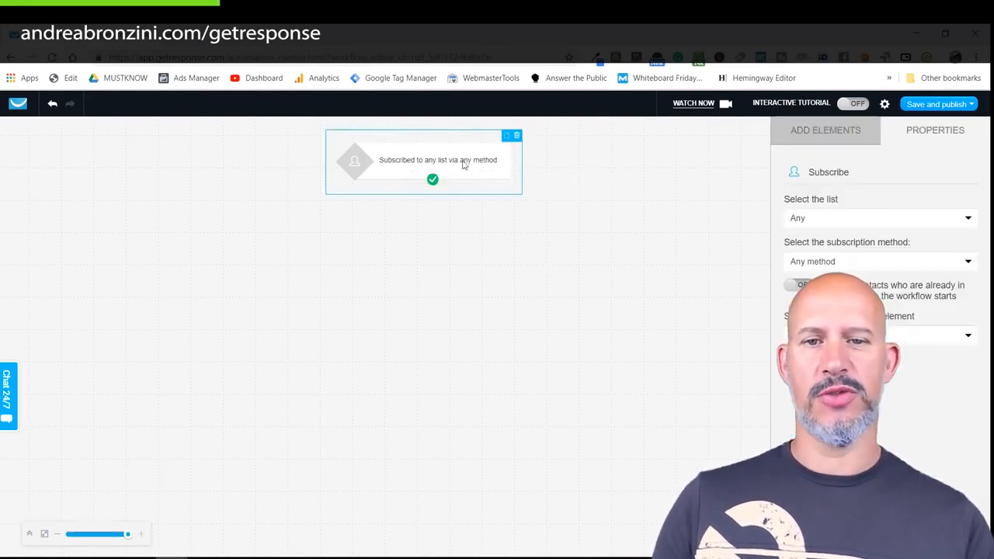
click(815, 222)
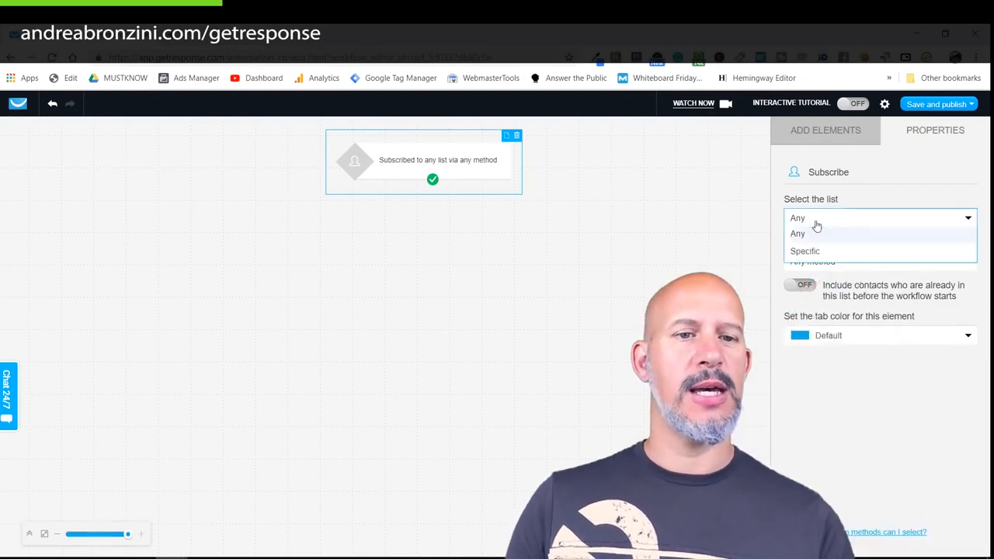
click(814, 249)
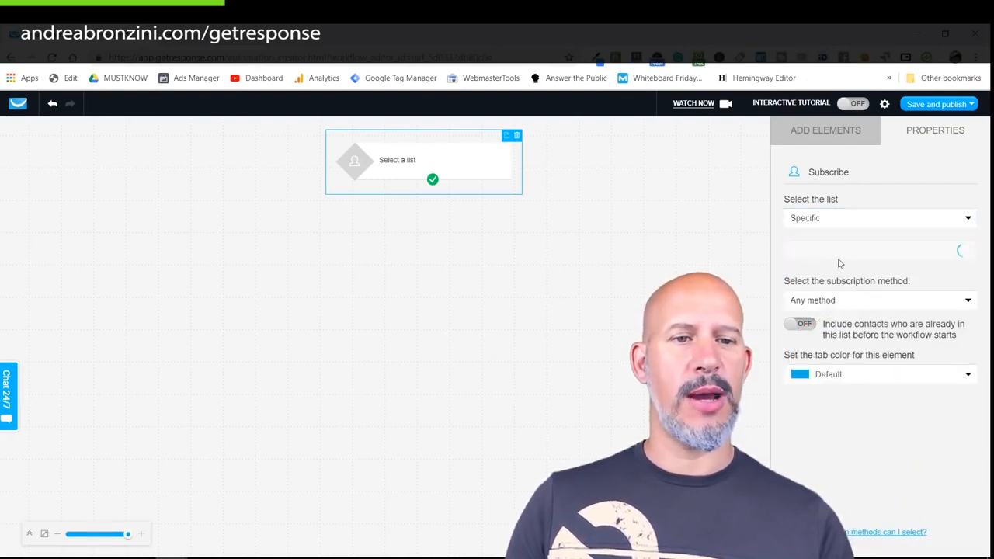
click(835, 256)
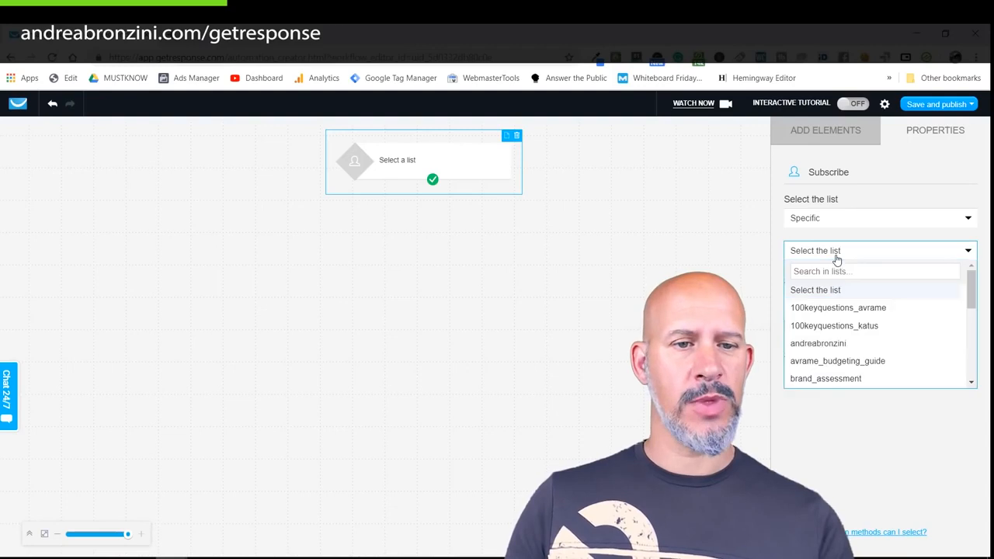
click(833, 309)
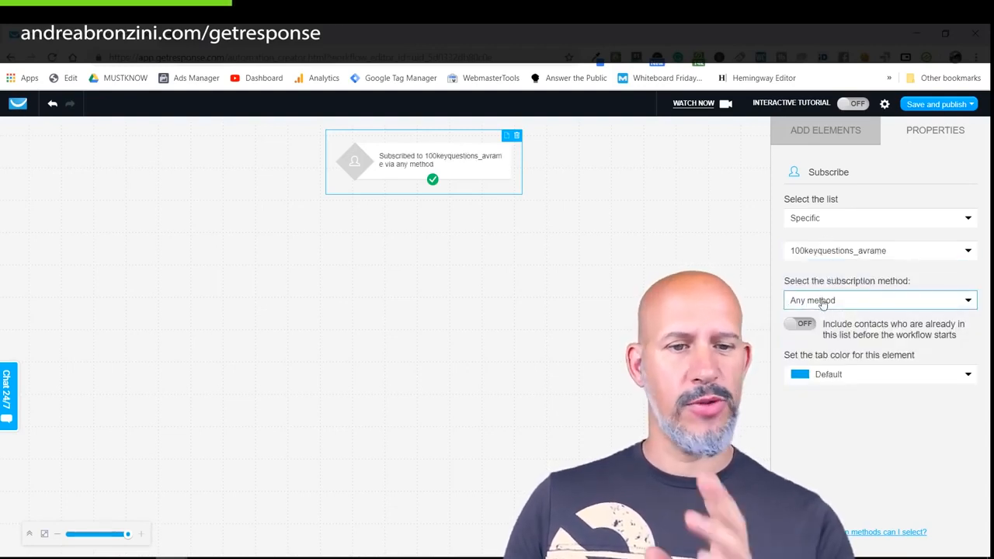
click(507, 250)
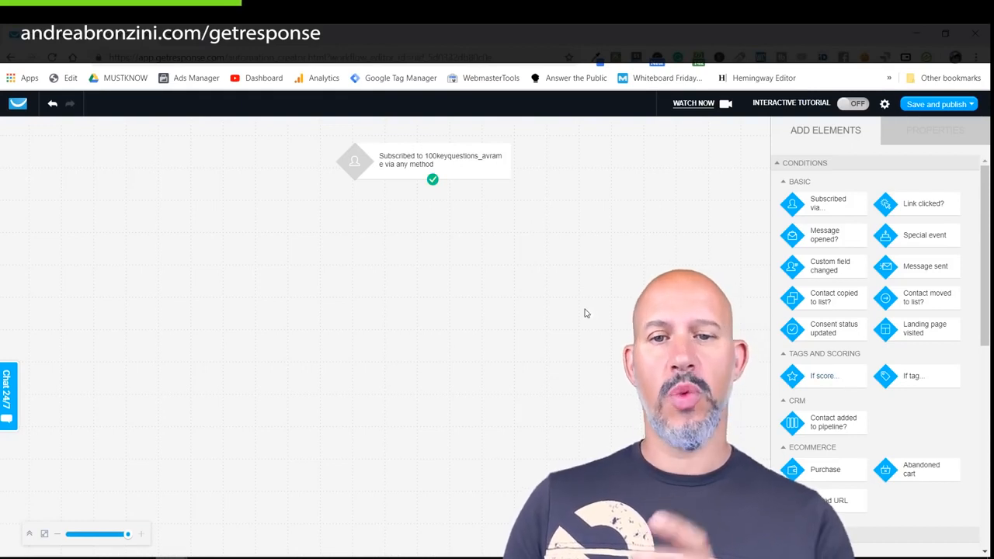
Add a Wait step of 1 day and 1 hour, connected below the trigger.
drag(984, 194, 985, 351)
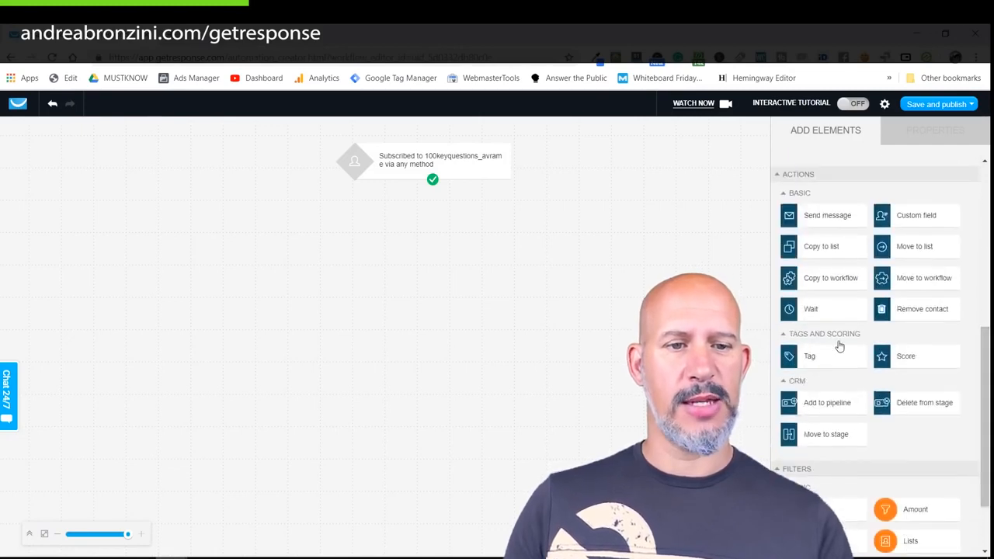
drag(834, 311, 428, 222)
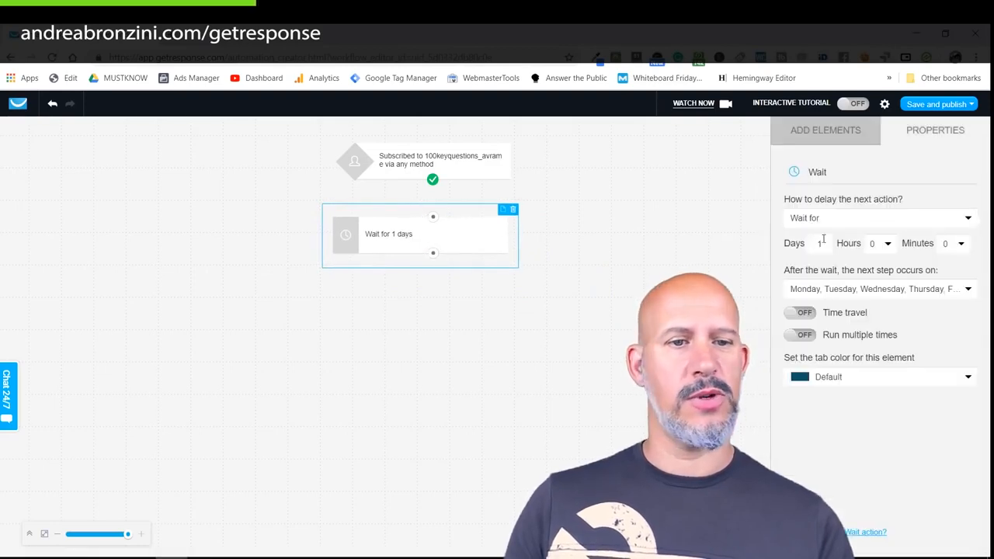
click(887, 246)
click(872, 272)
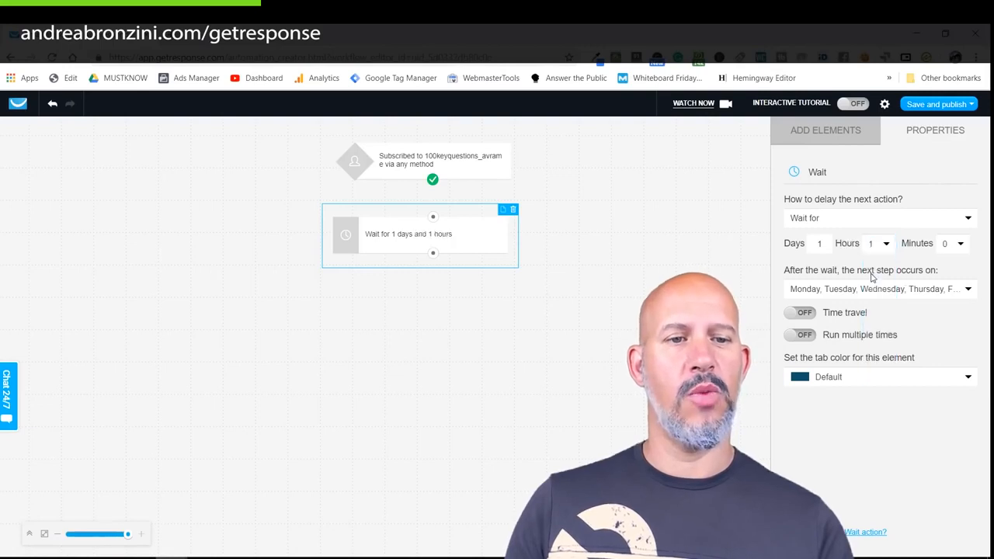
click(966, 290)
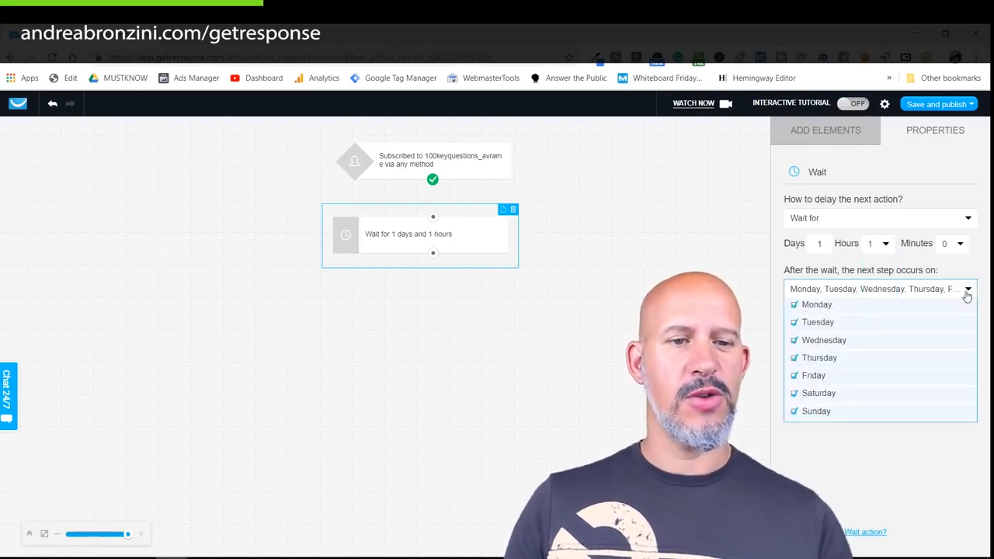
click(838, 291)
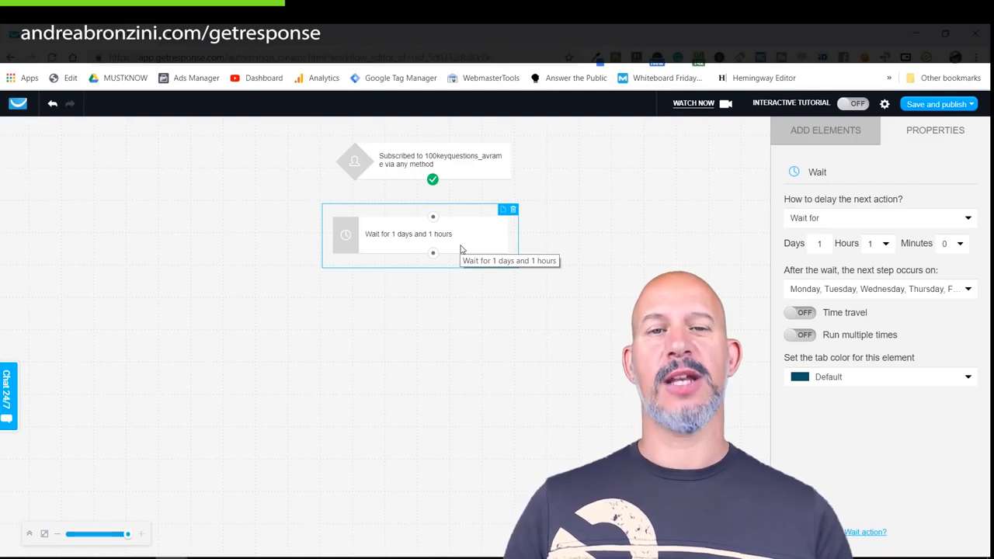
drag(434, 191, 434, 218)
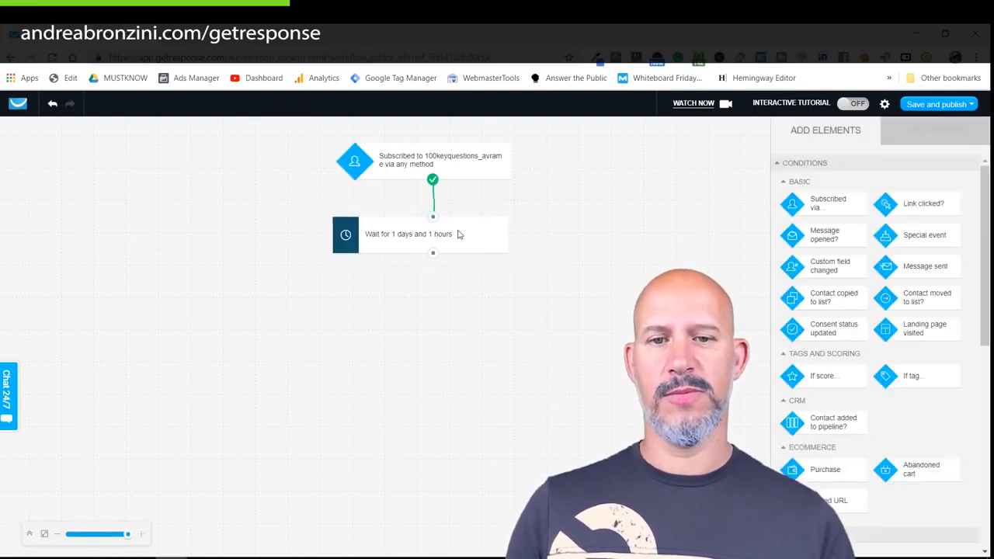
Place a message-opened condition beneath the wait step.
click(458, 234)
click(463, 320)
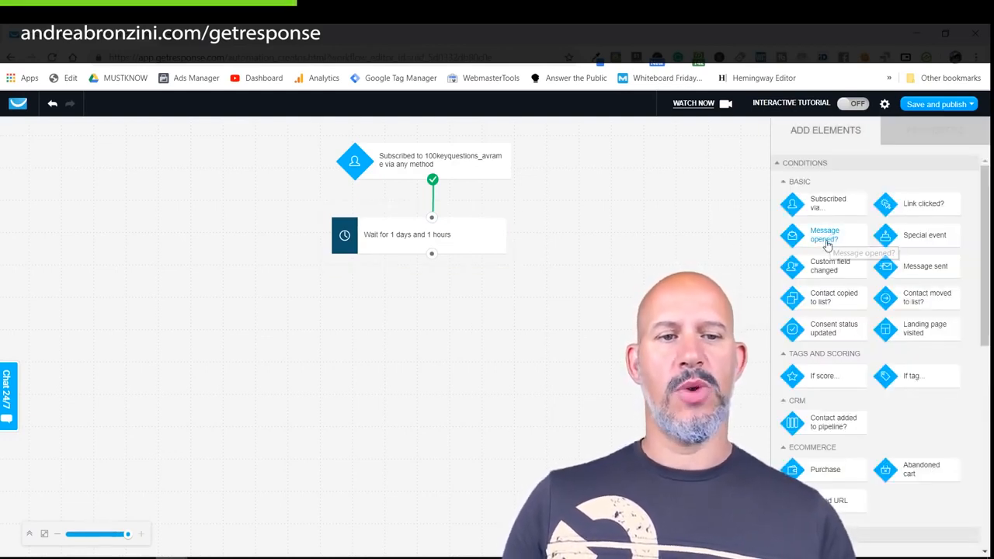
drag(827, 243, 420, 288)
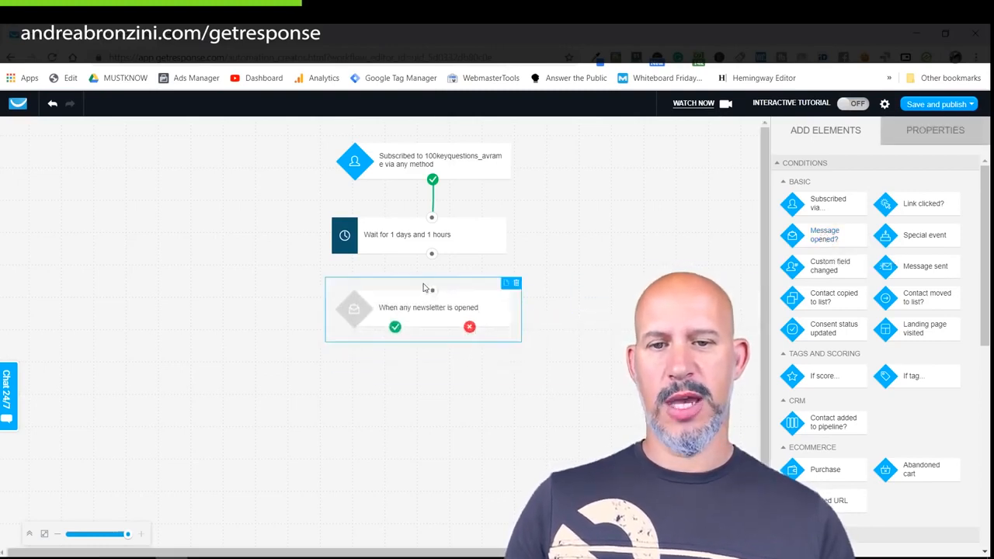
click(407, 318)
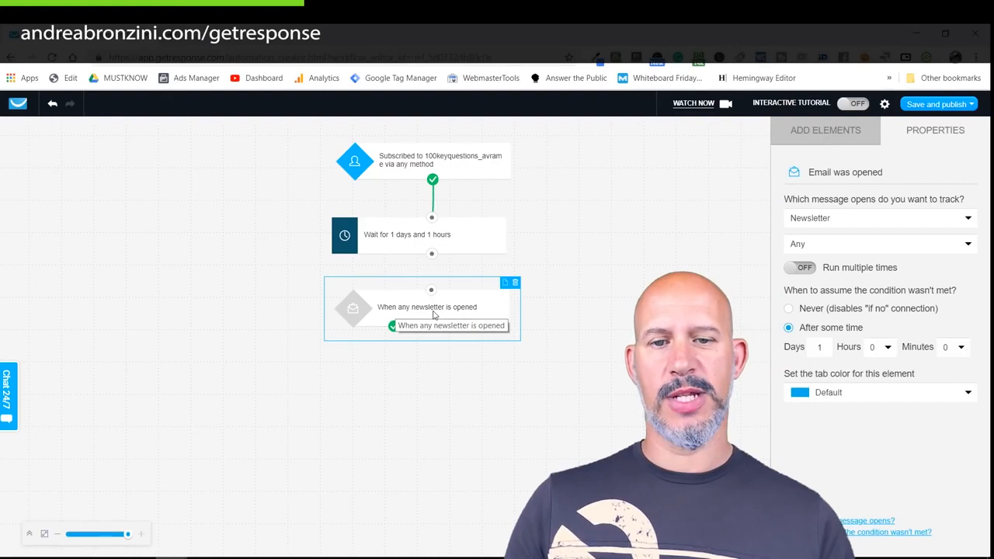
Make the condition track opens of autoresponder 100kq_Avrame and connect the wait step to it.
click(810, 220)
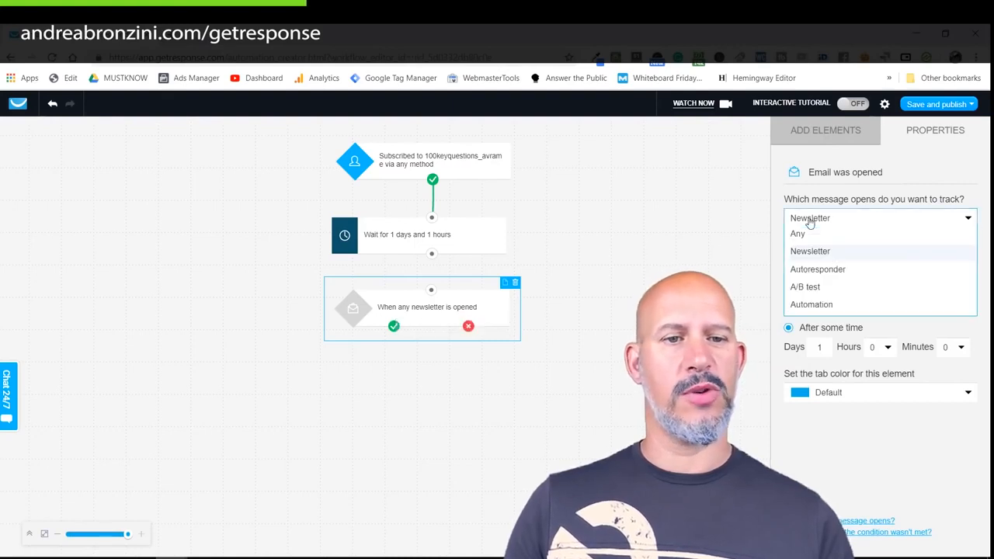
click(832, 275)
click(843, 248)
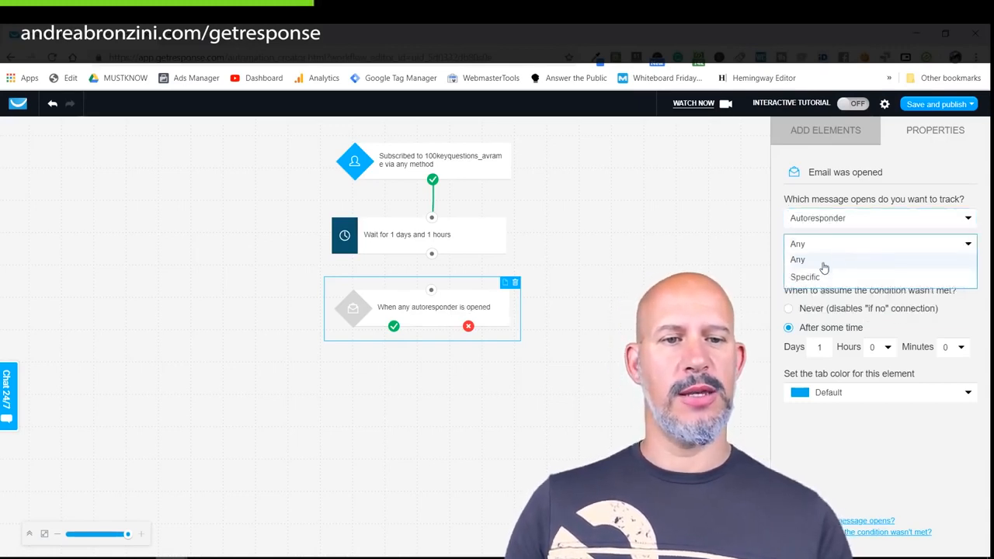
click(805, 277)
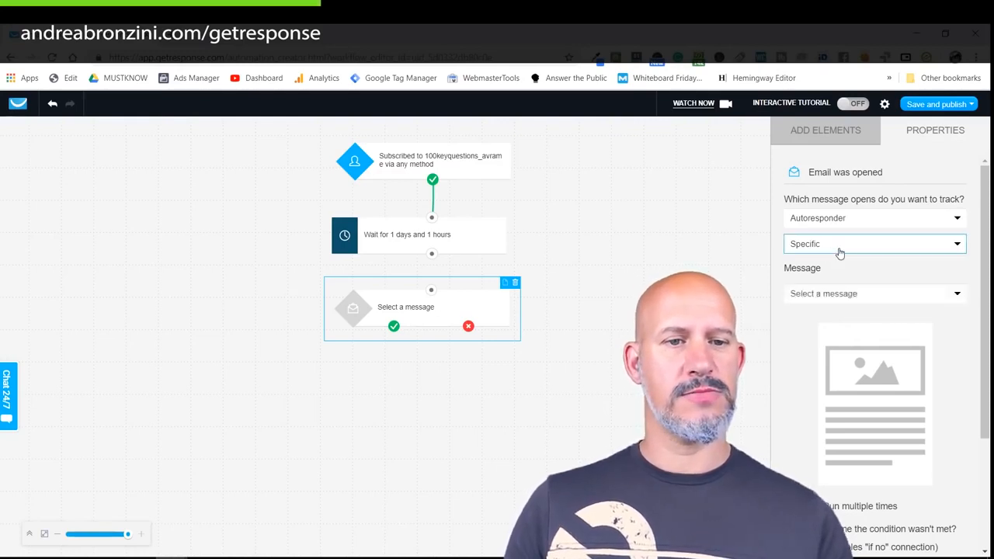
click(847, 295)
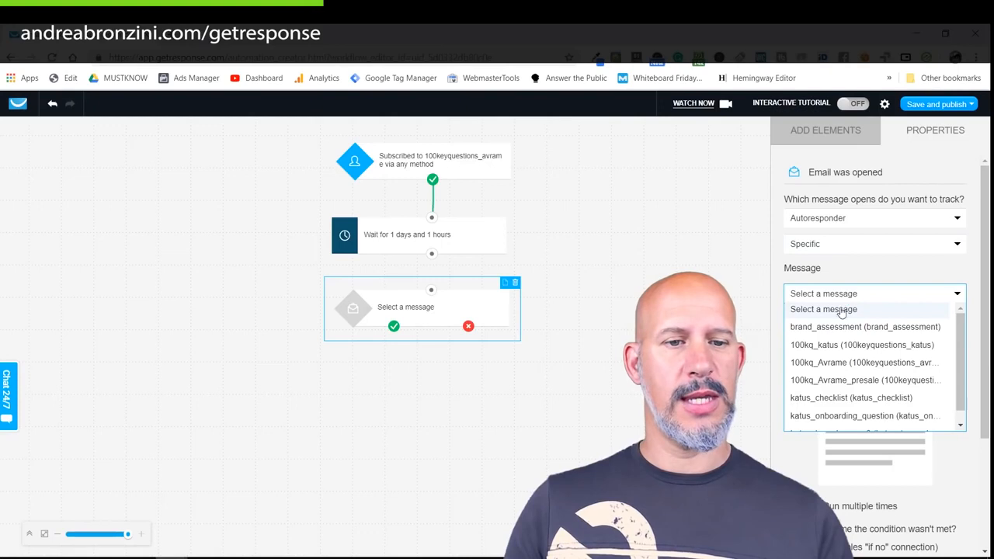
click(841, 363)
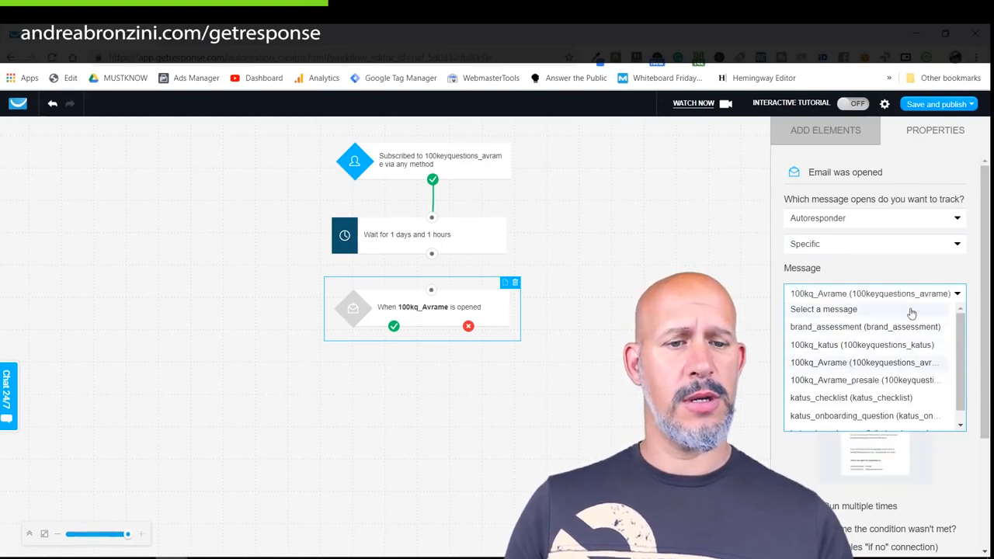
scroll(960, 348, down, 1)
scroll(956, 323, up, 1)
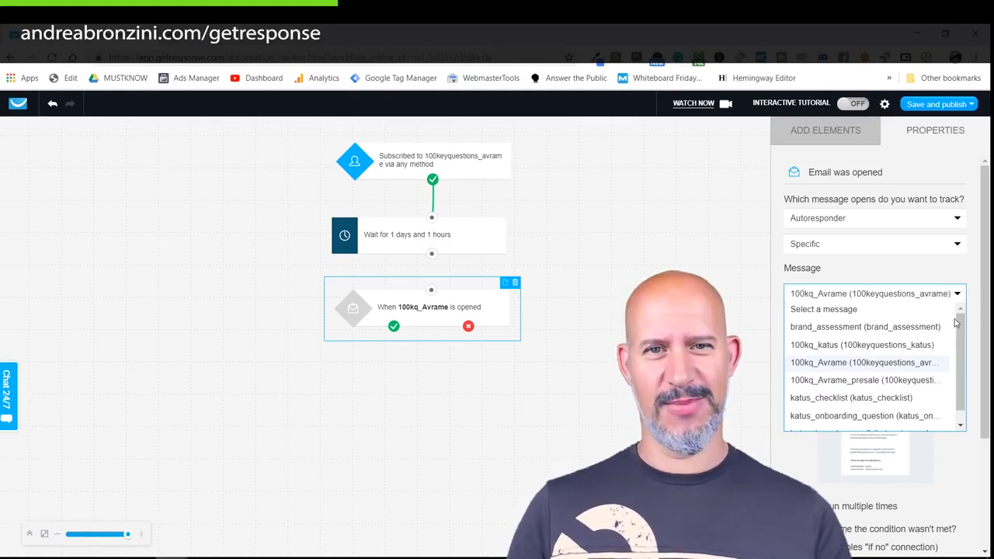
click(832, 363)
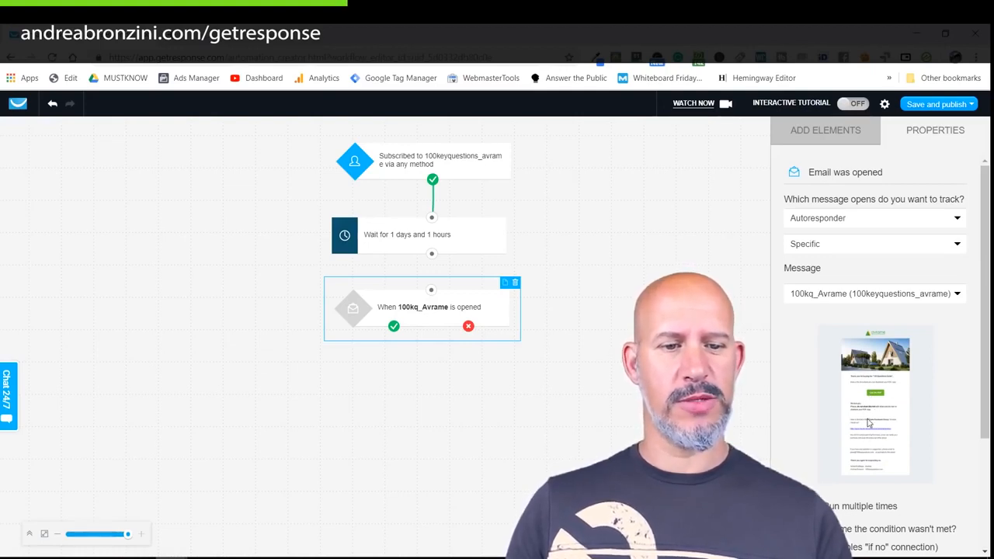
scroll(800, 431, down, 3)
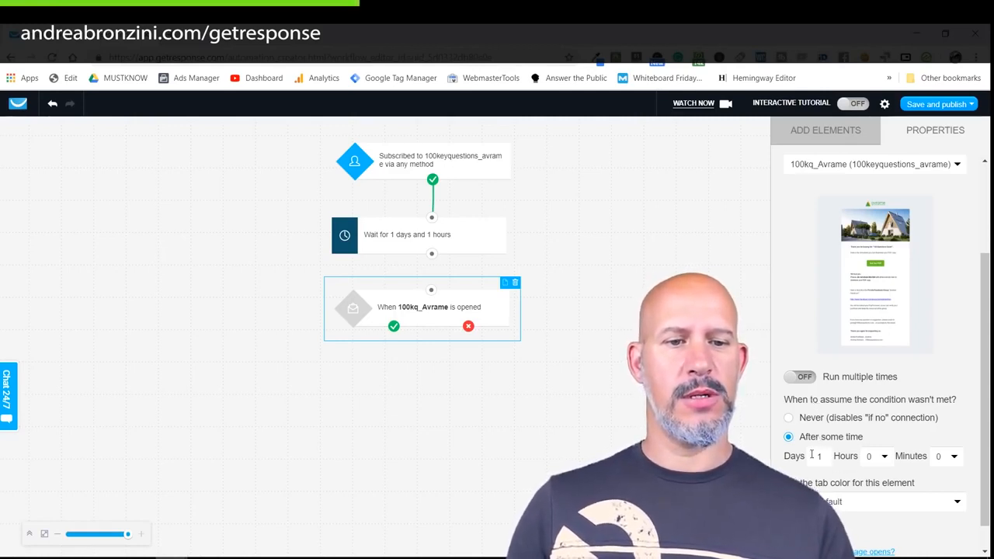
drag(432, 254, 439, 300)
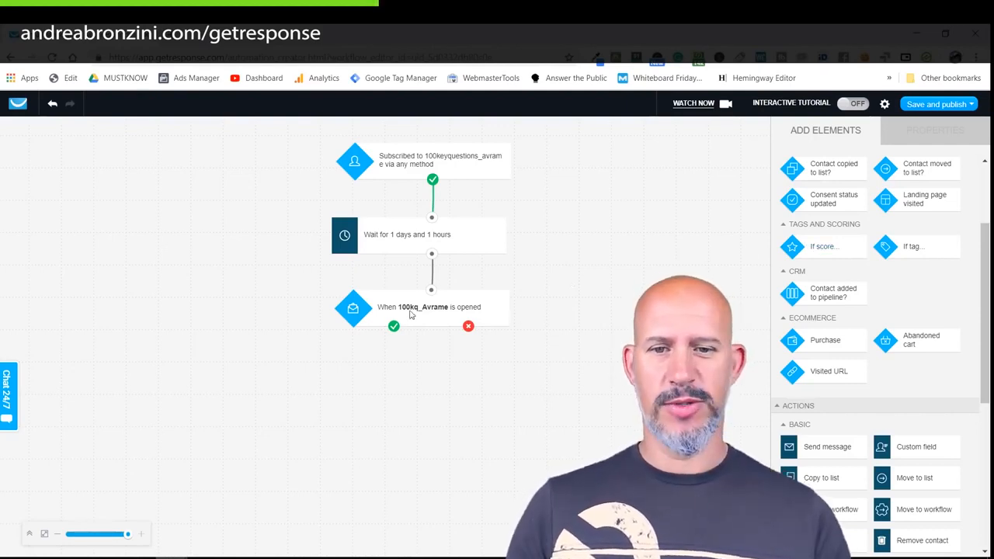
Add a link-clicked condition below the opened condition, tracking autoresponder links.
scroll(835, 340, down, 3)
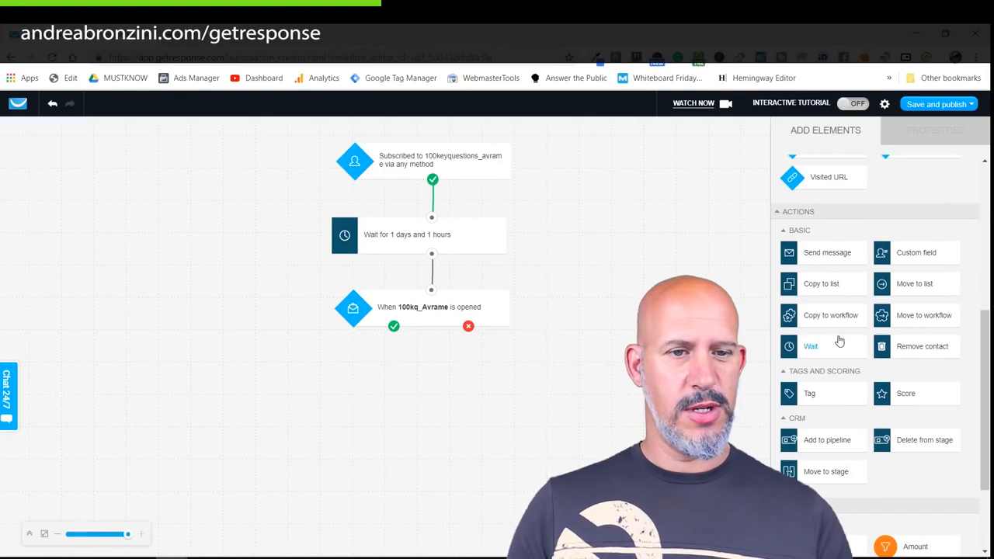
scroll(905, 256, up, 5)
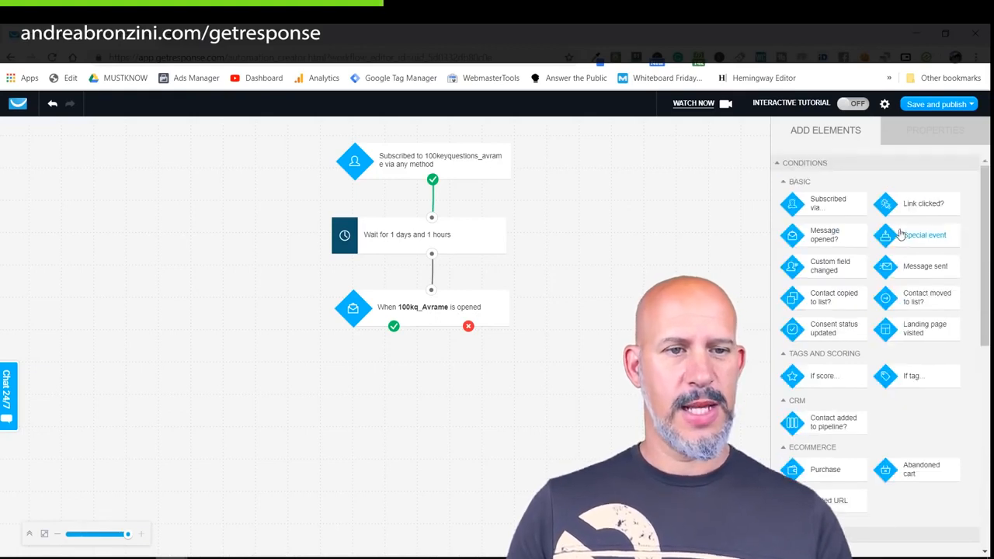
drag(928, 206, 420, 378)
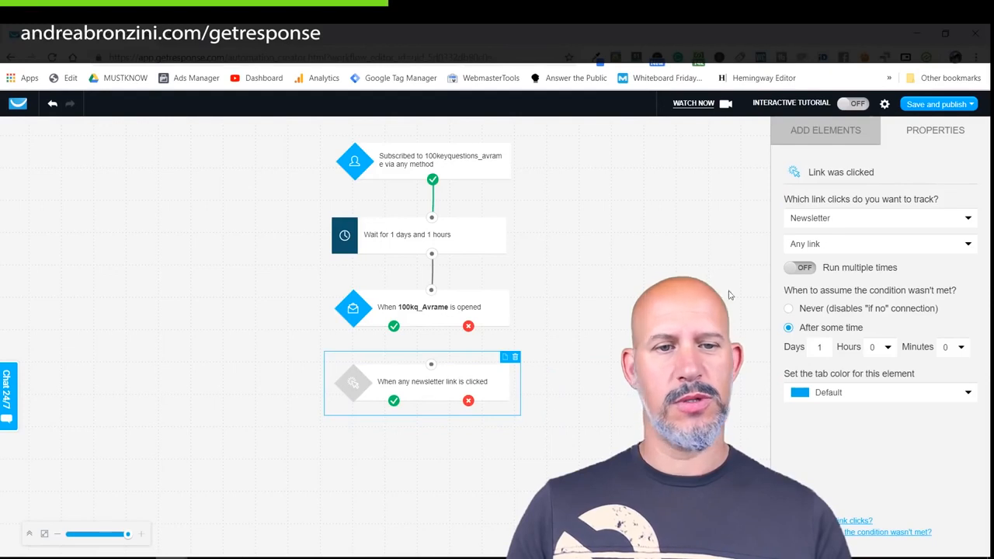
click(818, 219)
click(812, 270)
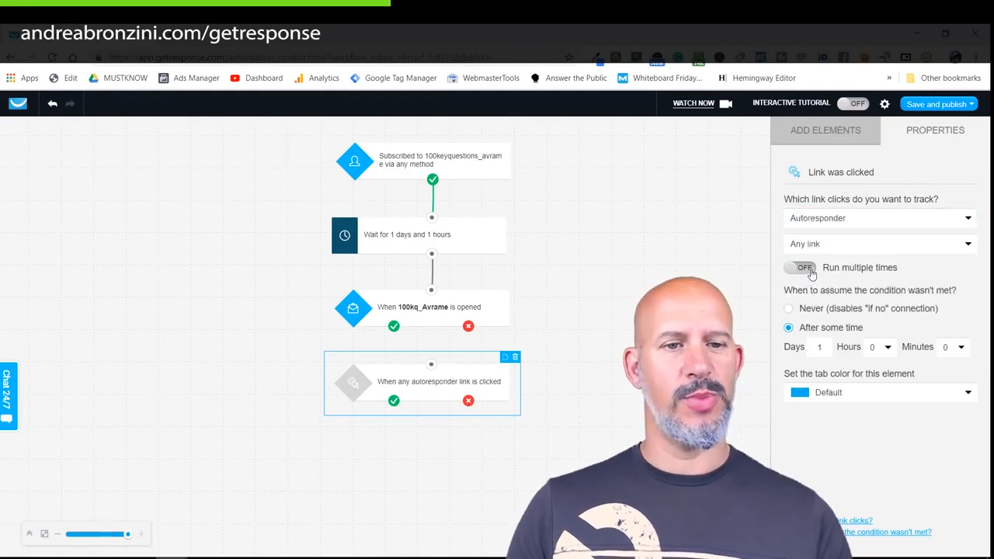
Track a specific link from a specific message: the Google Drive link in 100kq_Avrame.
click(807, 243)
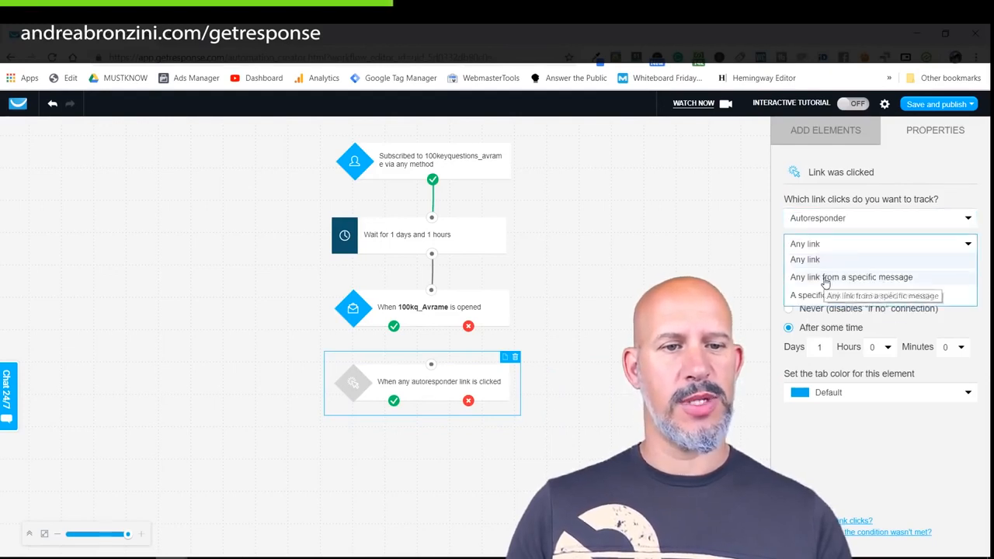
click(826, 284)
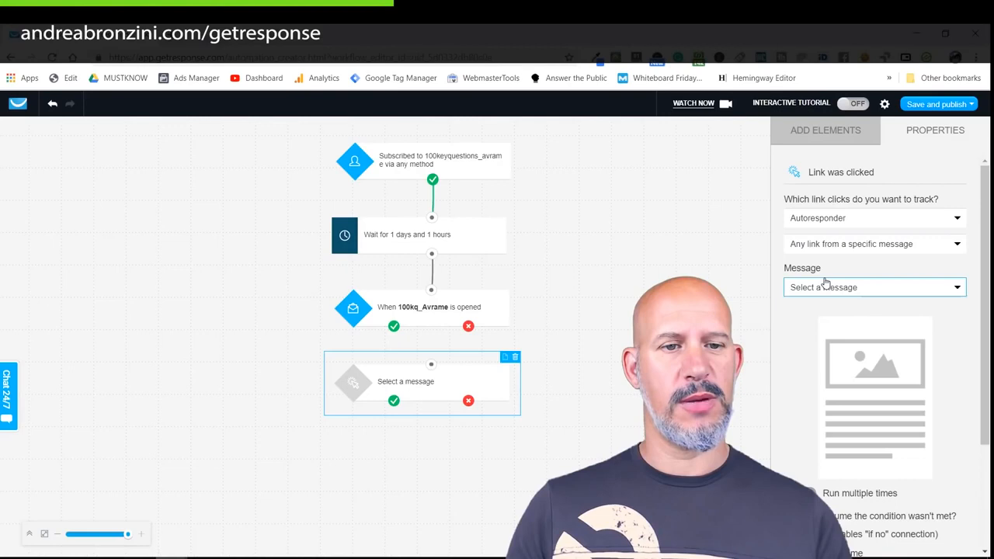
click(850, 247)
click(829, 293)
click(833, 291)
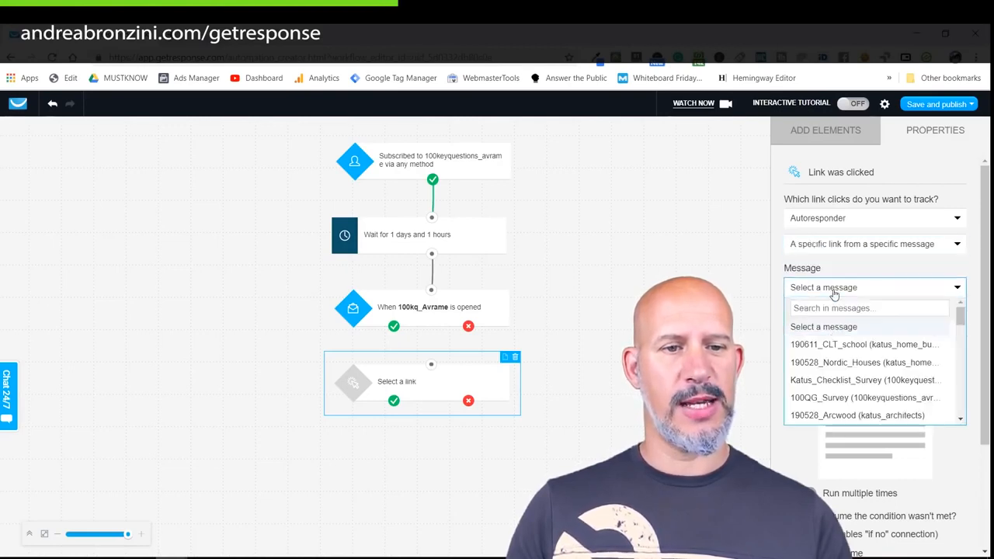
click(886, 381)
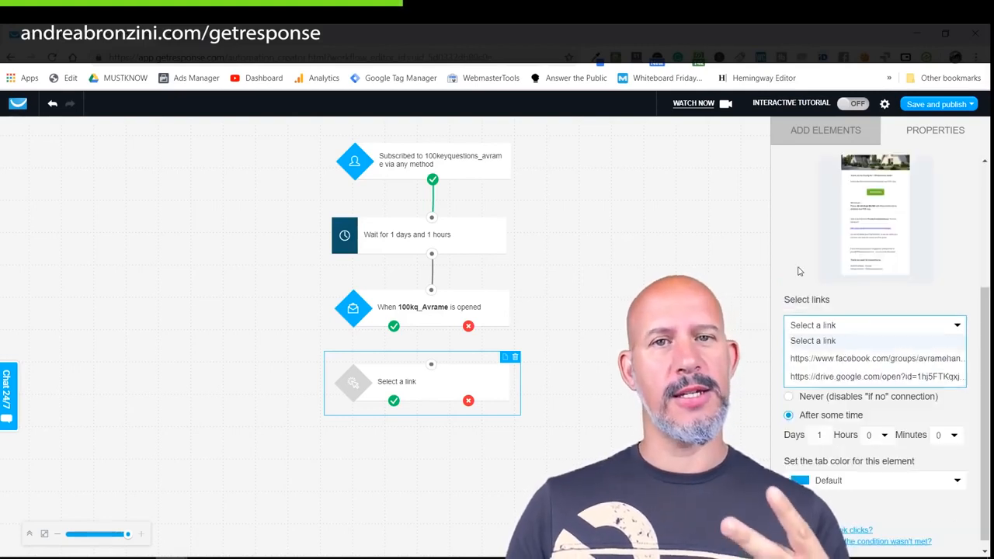
click(794, 376)
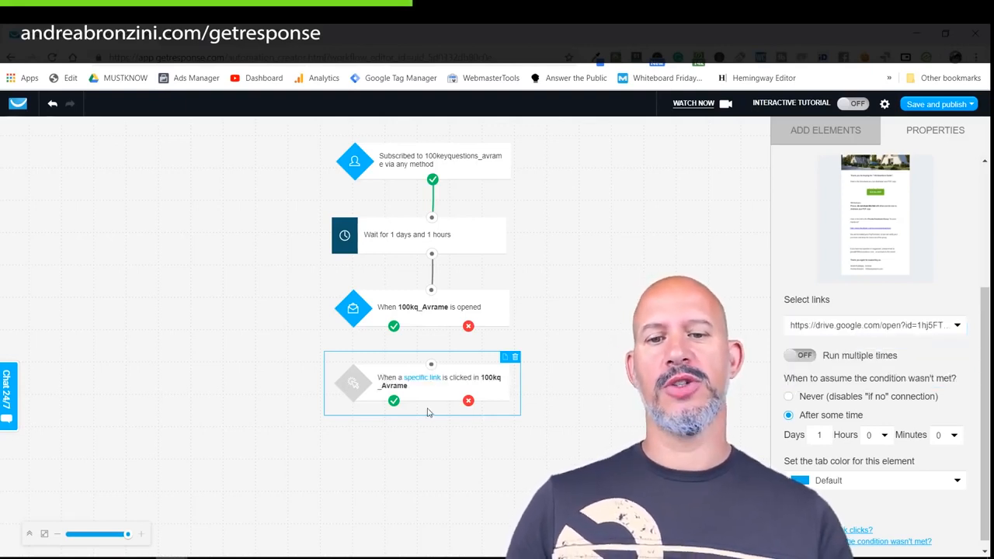
click(427, 311)
Delete the opened condition and connect the link condition directly under the wait step.
click(514, 283)
drag(454, 375, 443, 303)
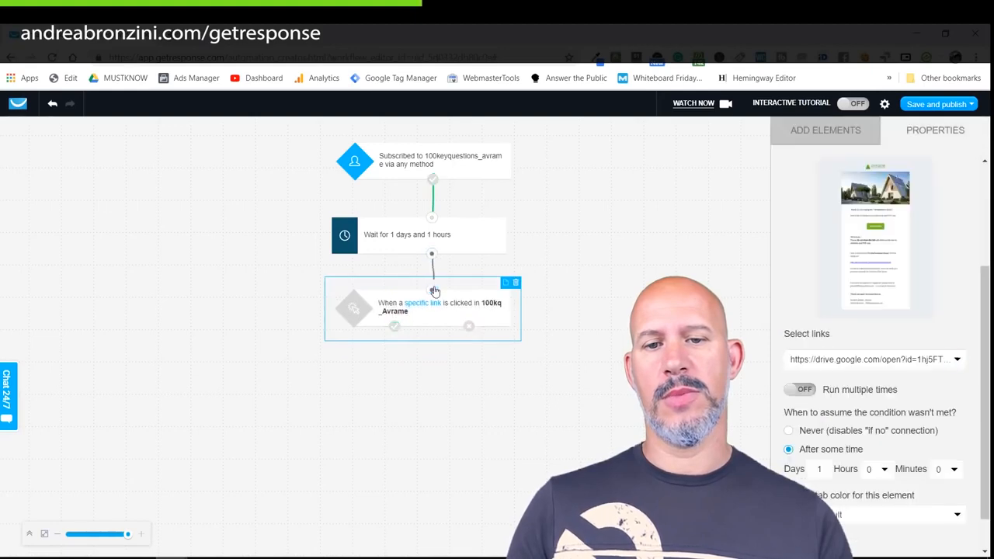
drag(431, 255, 432, 294)
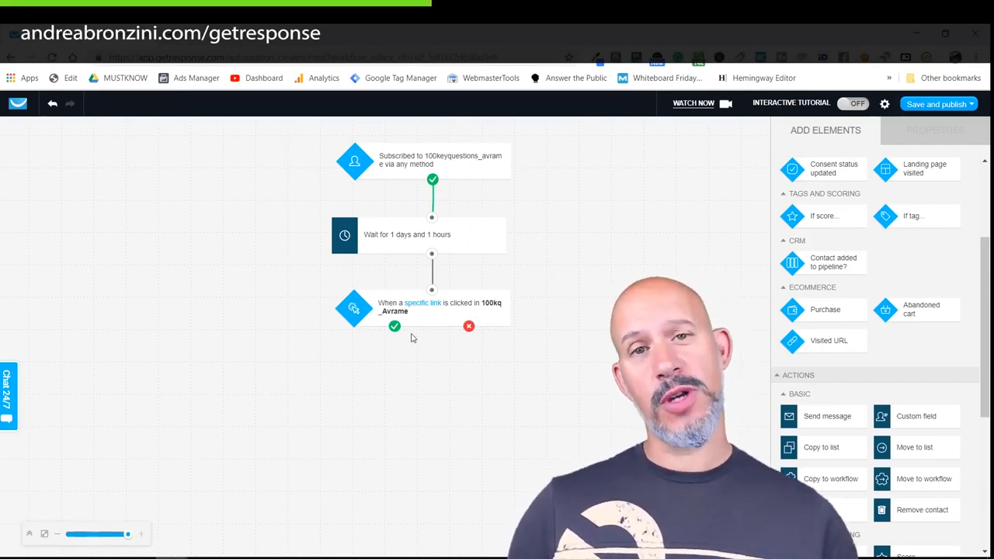
scroll(947, 309, down, 2)
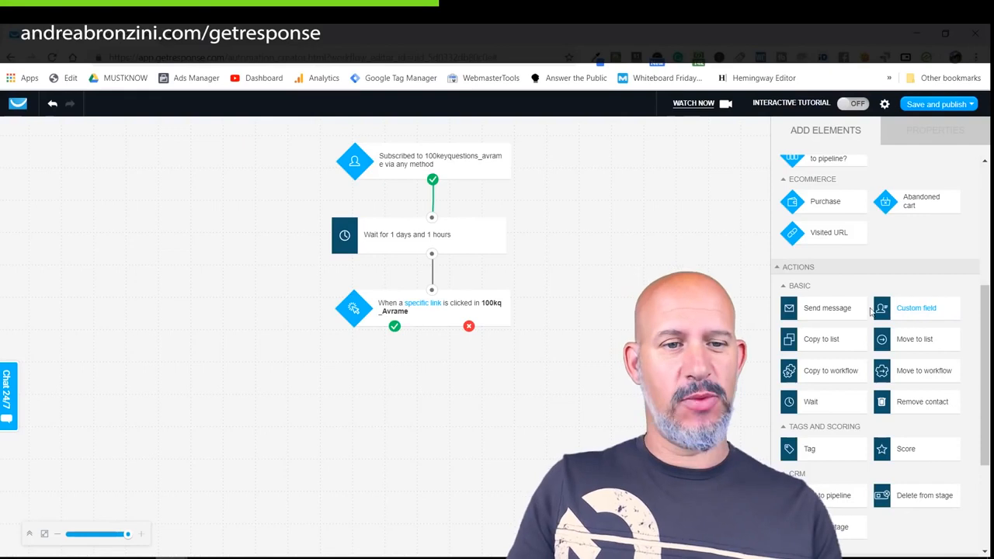
Add a send-message step attached to the link condition's no branch.
drag(850, 309, 487, 375)
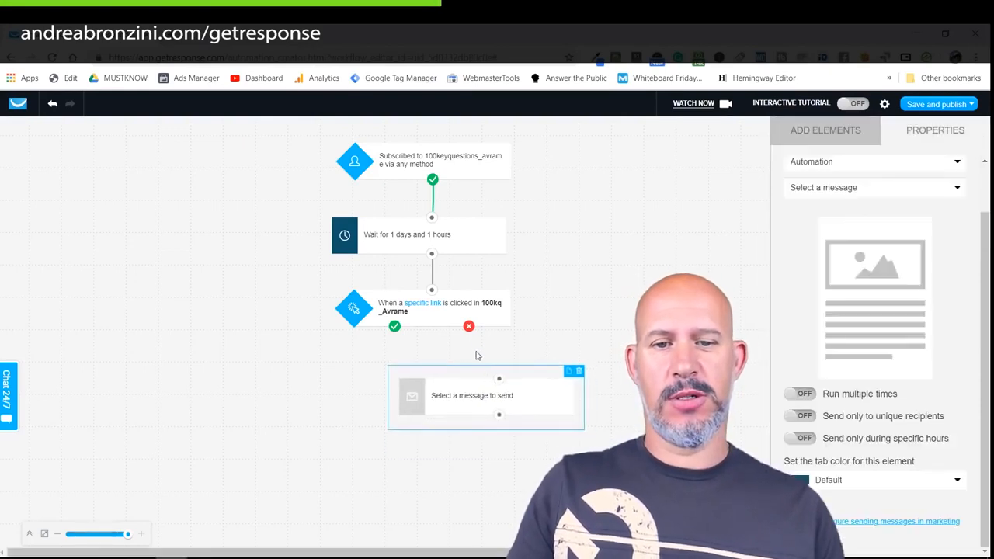
drag(468, 327, 500, 380)
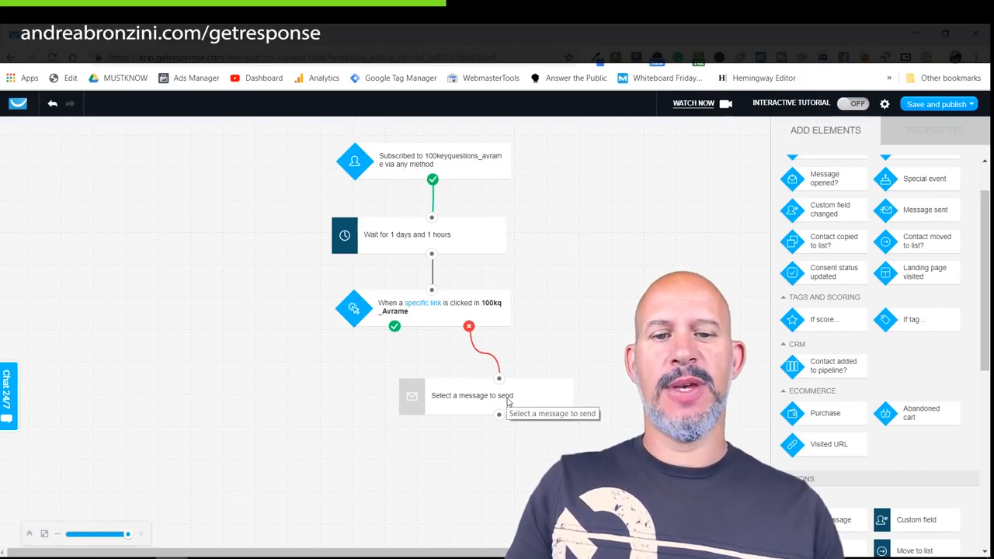
click(508, 402)
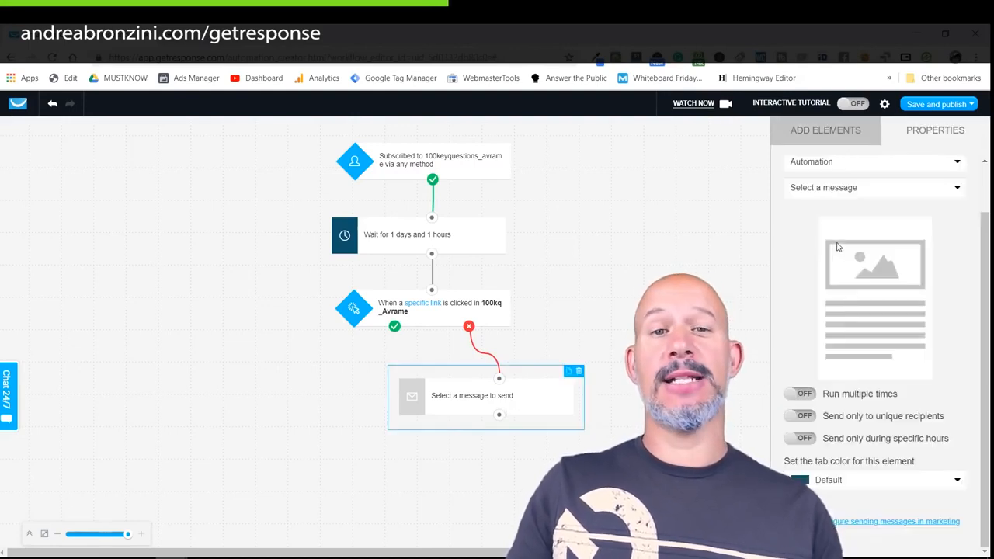
click(823, 189)
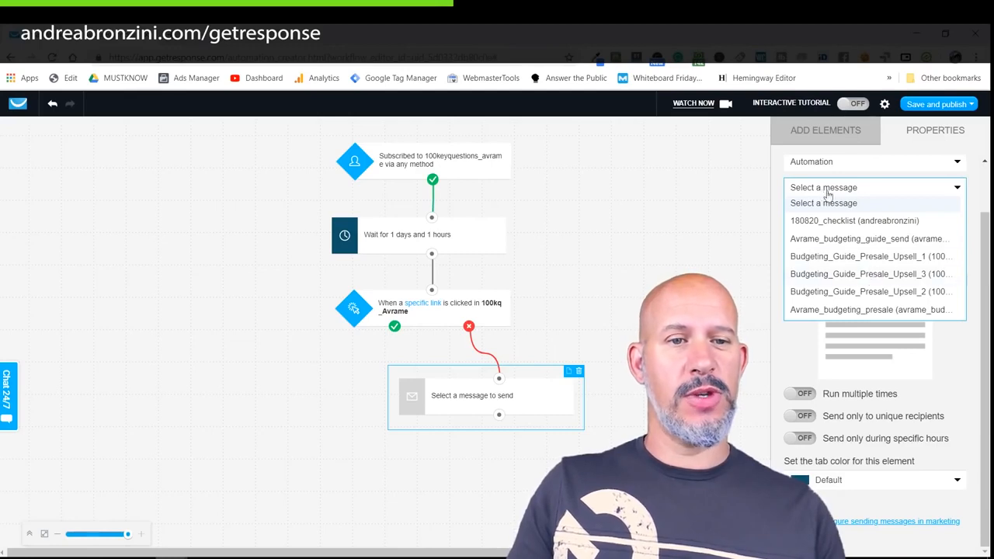
click(815, 166)
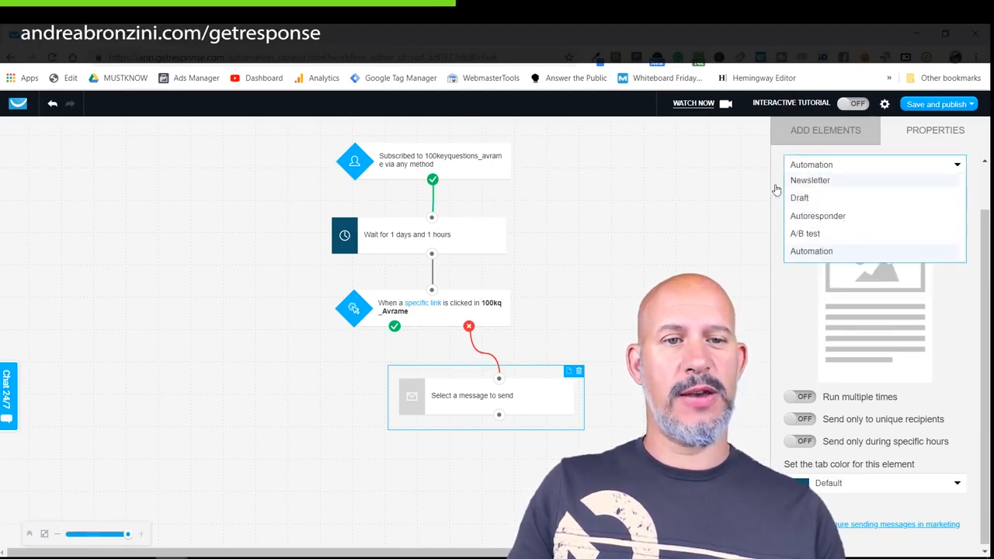
click(754, 197)
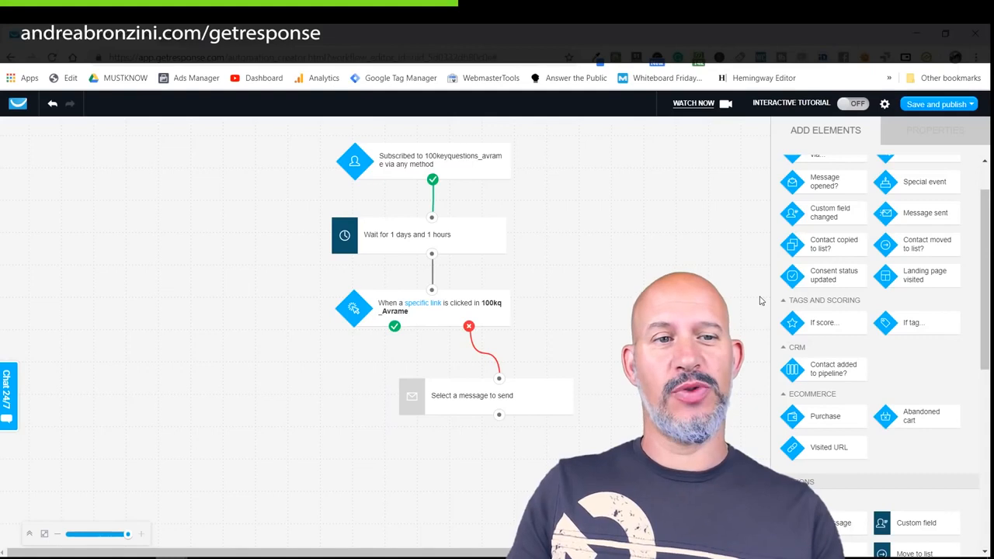
scroll(862, 345, up, 2)
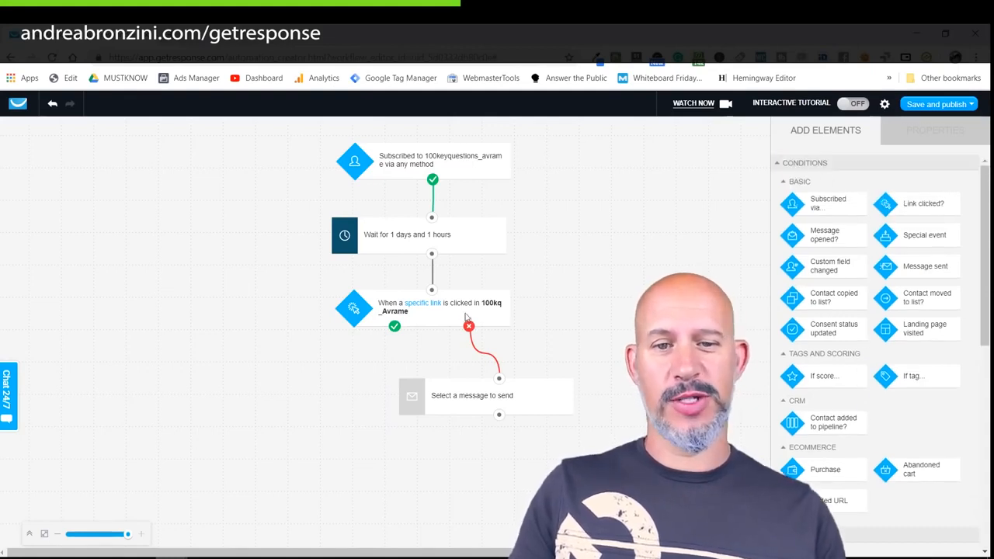
Set the send-message step to the 100kq_Avrame autoresponder message.
click(487, 393)
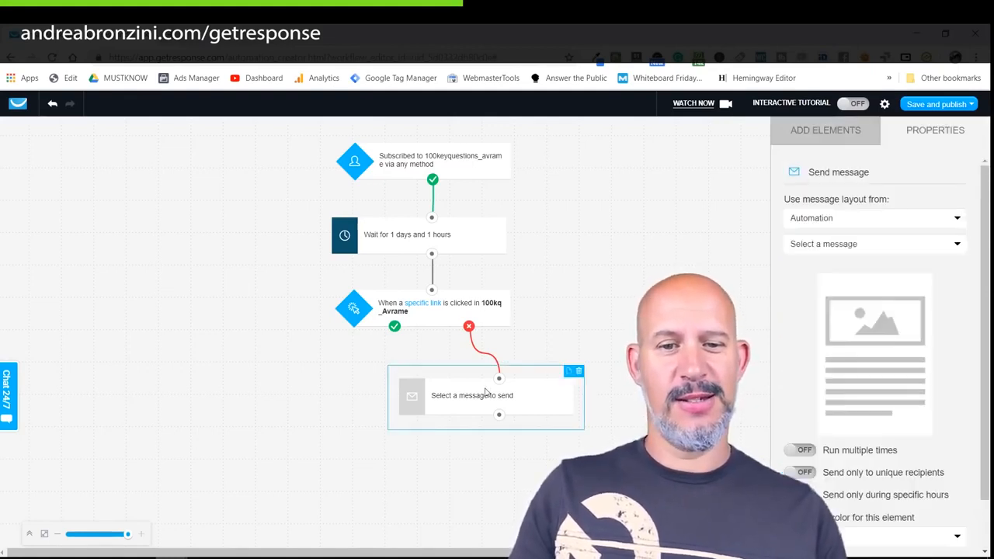
click(795, 216)
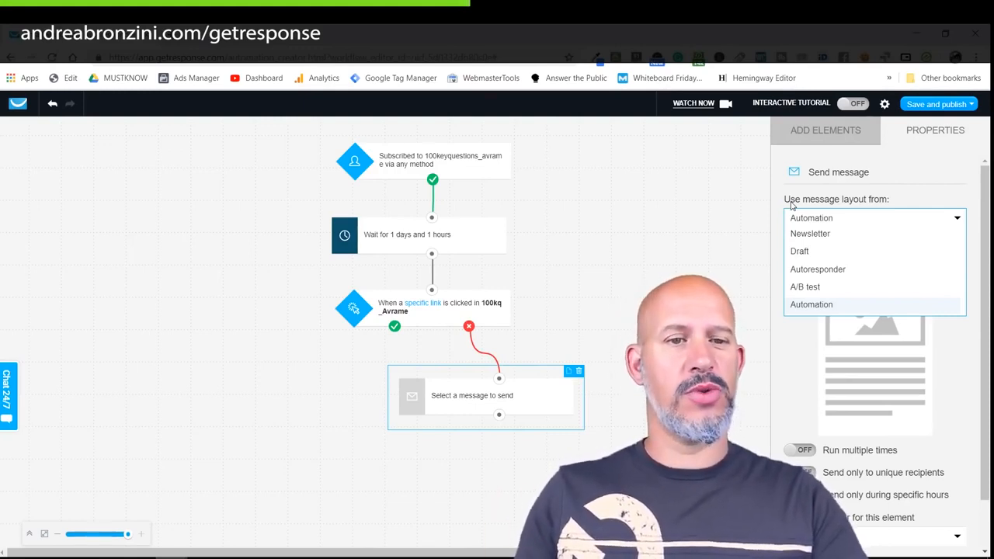
click(819, 270)
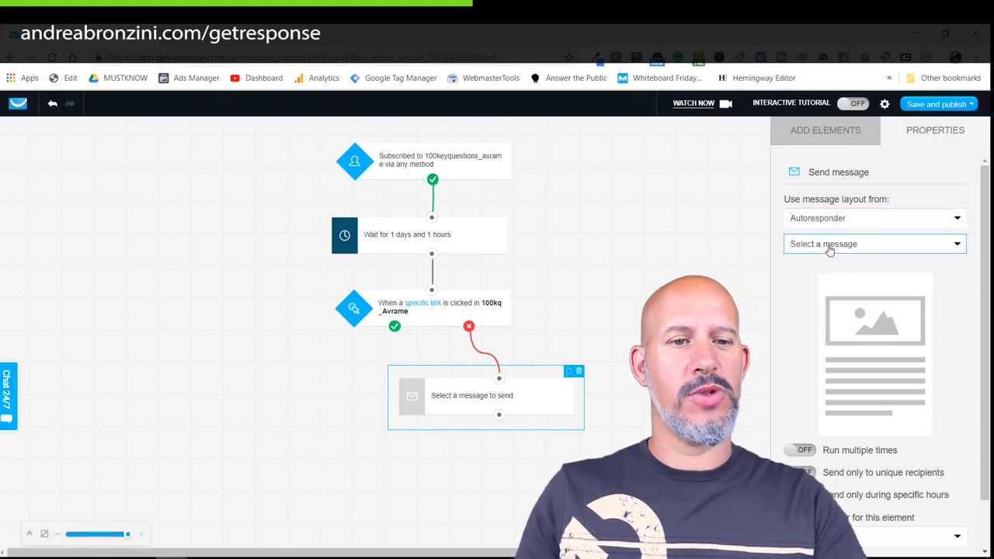
click(824, 247)
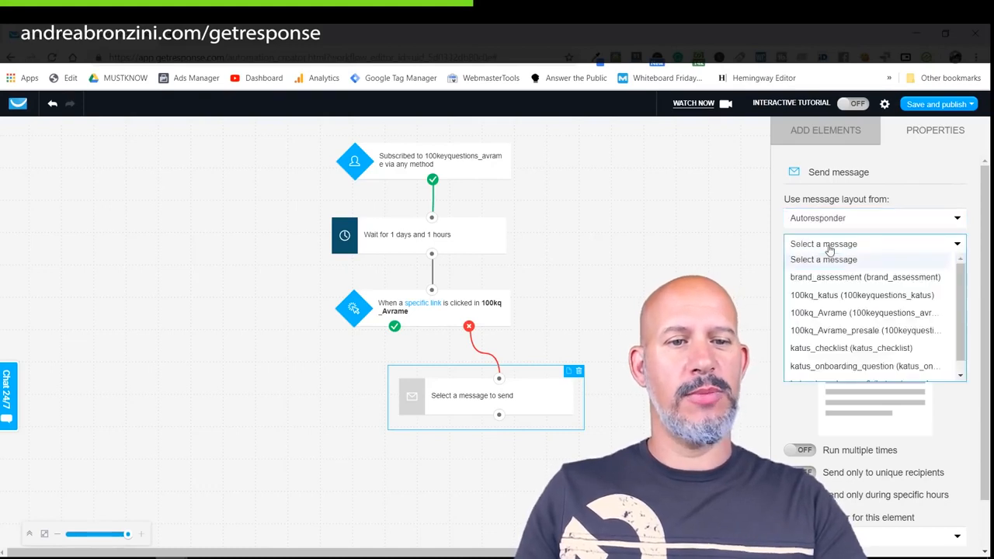
click(825, 313)
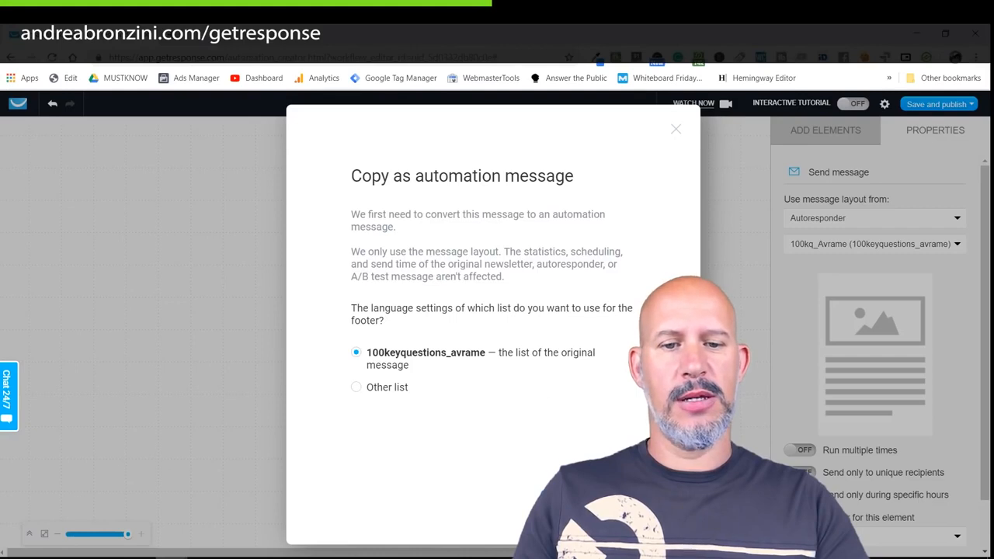
Accept the copy-as-automation-message prompt and deselect the 100kq_Avrame send step.
key(Escape)
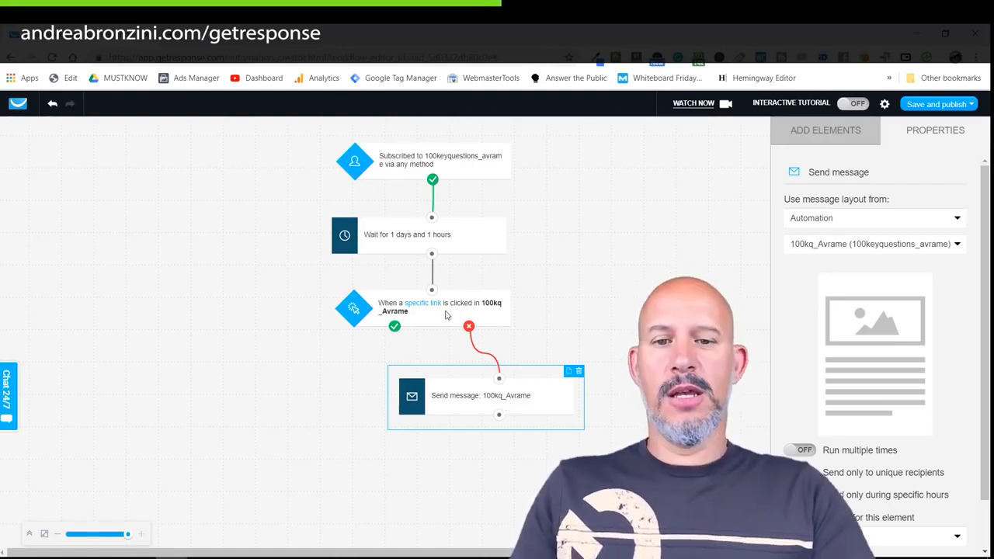
click(520, 422)
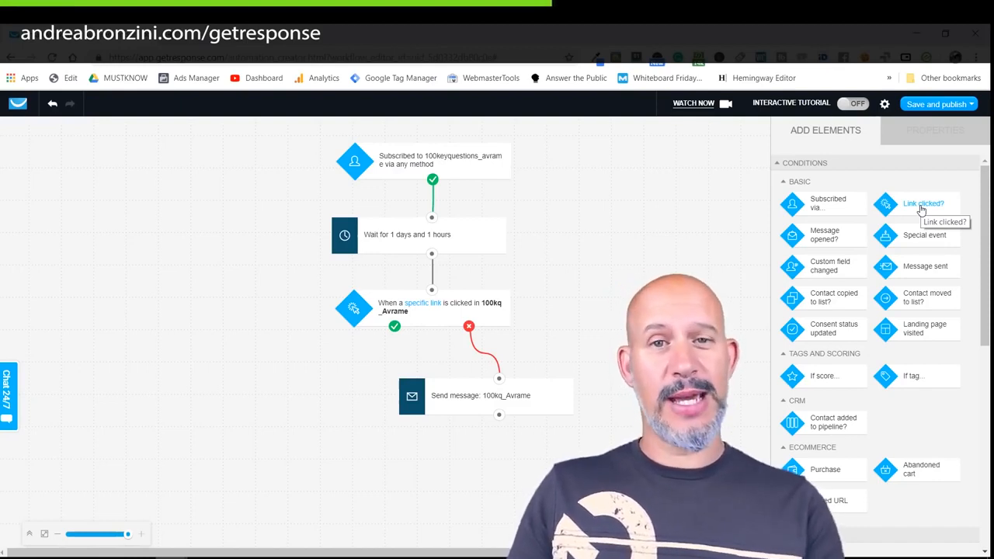
Add a link-clicked condition tracking a specific link in the 100kq_Avrame autoresponder.
drag(921, 210, 269, 386)
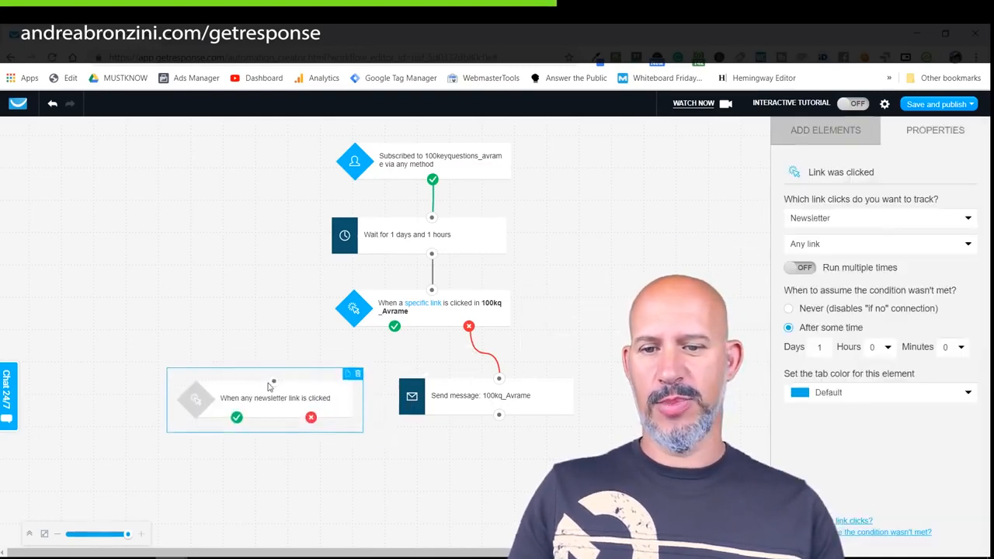
click(912, 221)
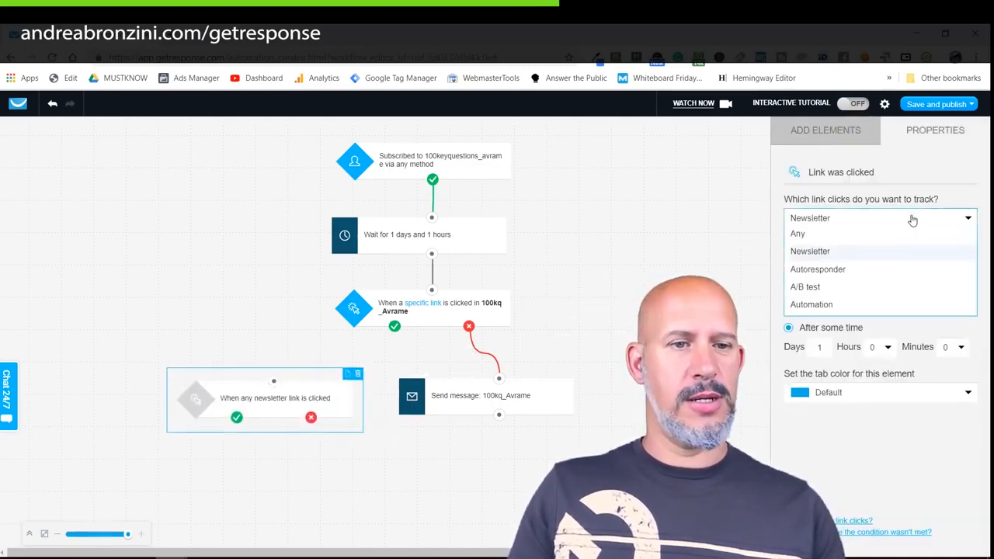
click(843, 270)
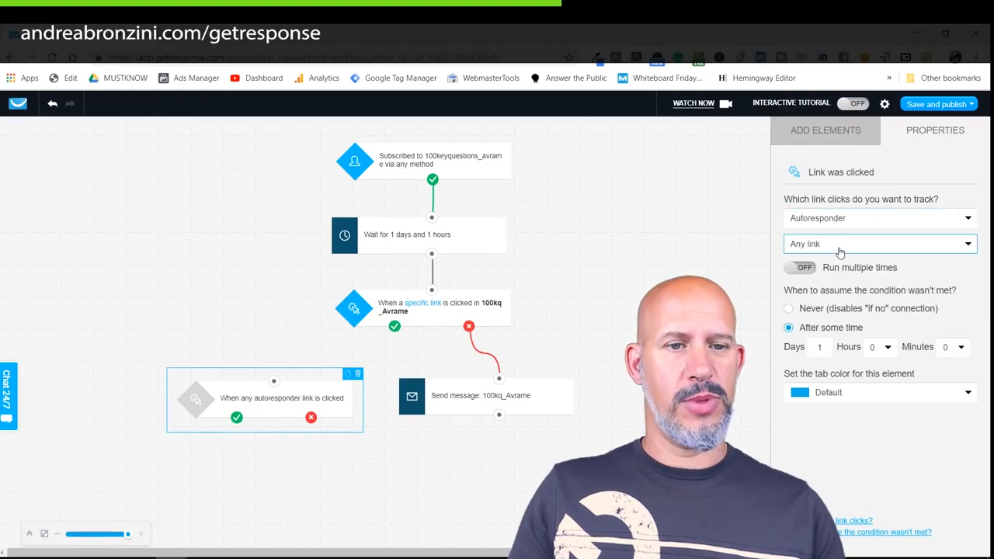
click(840, 247)
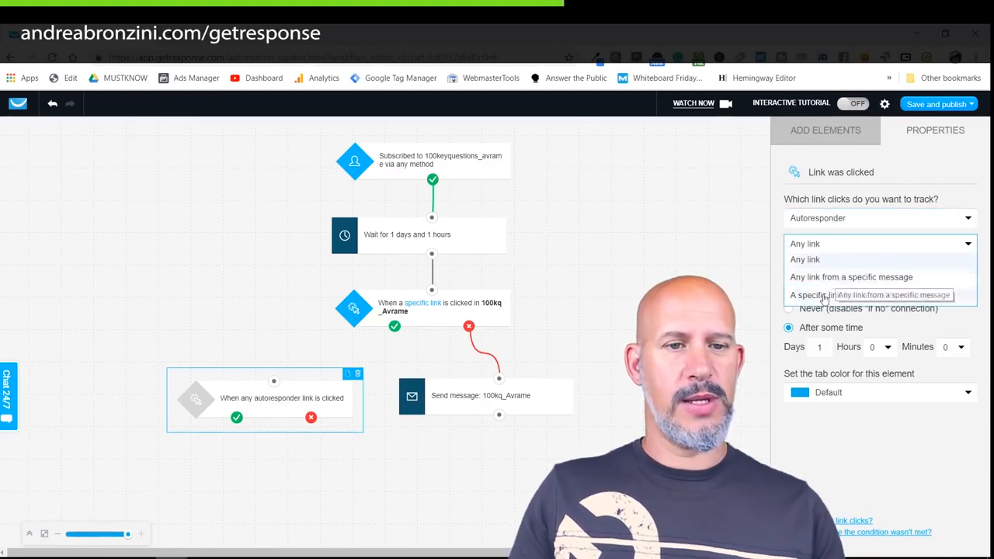
click(826, 295)
click(826, 295)
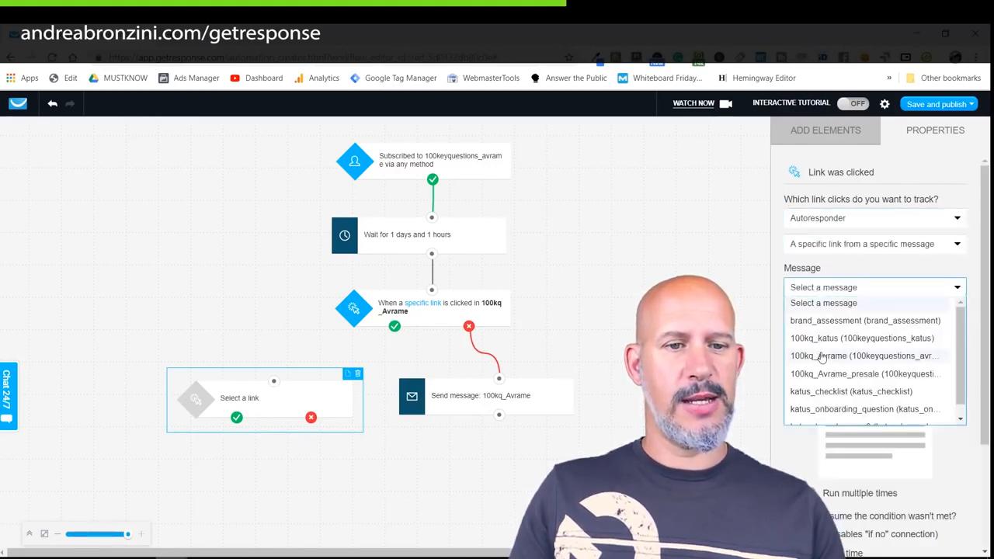
click(822, 355)
Track the Facebook groups link and move the condition lower on the canvas.
scroll(822, 357, down, 3)
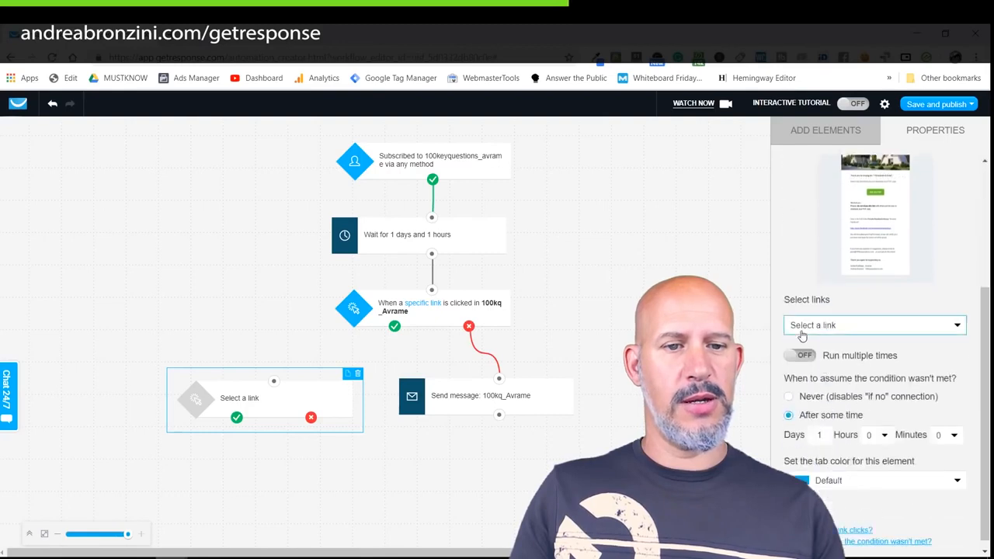
click(834, 325)
click(793, 359)
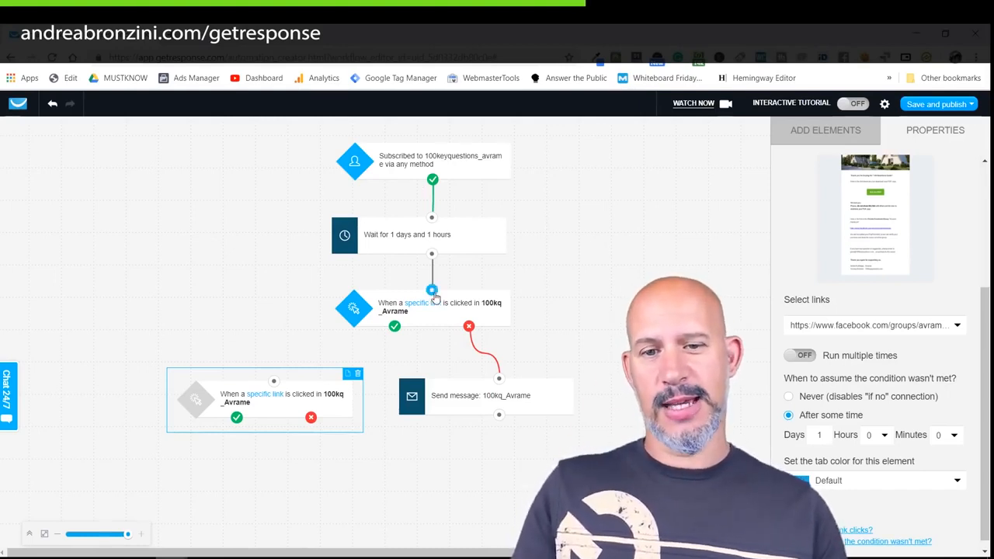
click(270, 365)
drag(304, 395, 319, 472)
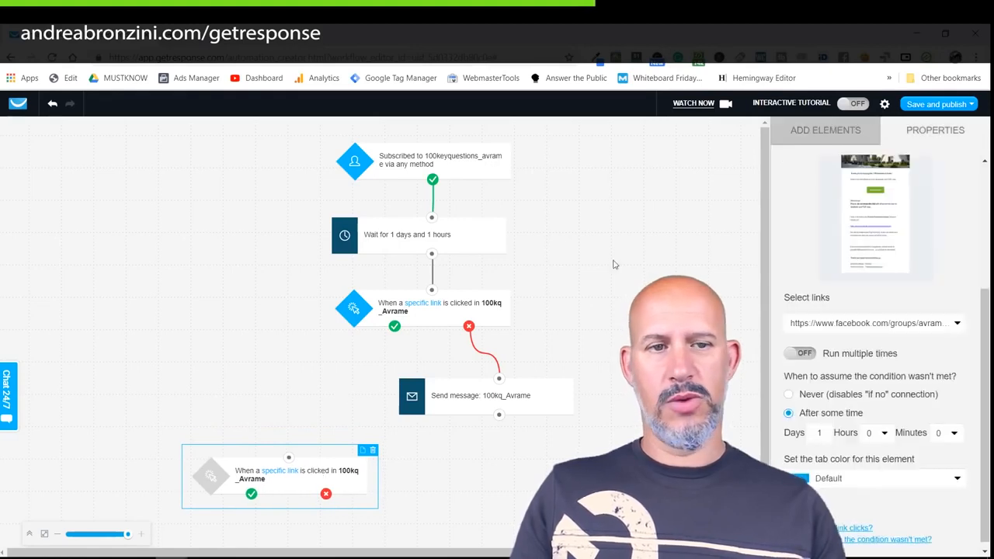
Add a Wait step attached to the first condition's yes branch.
click(809, 137)
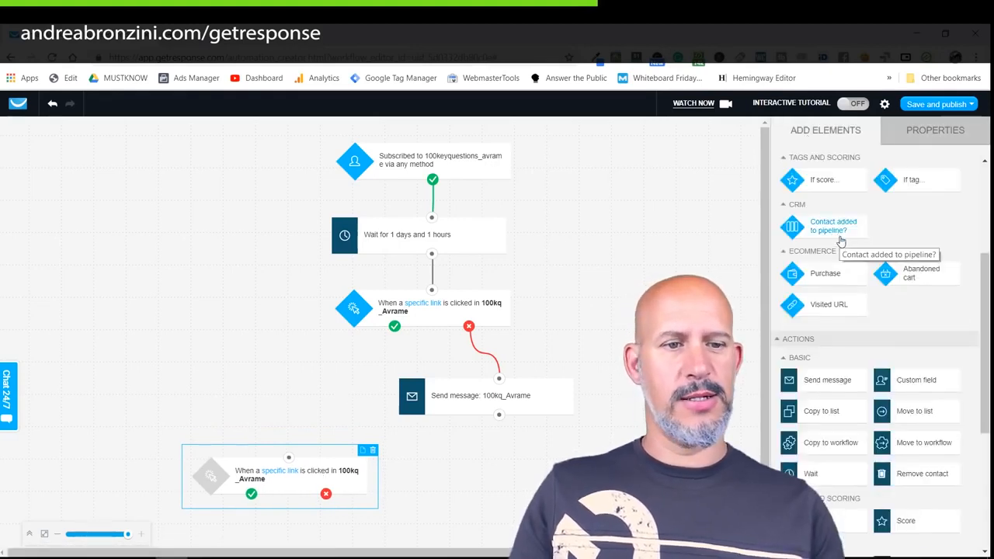
drag(808, 471, 288, 381)
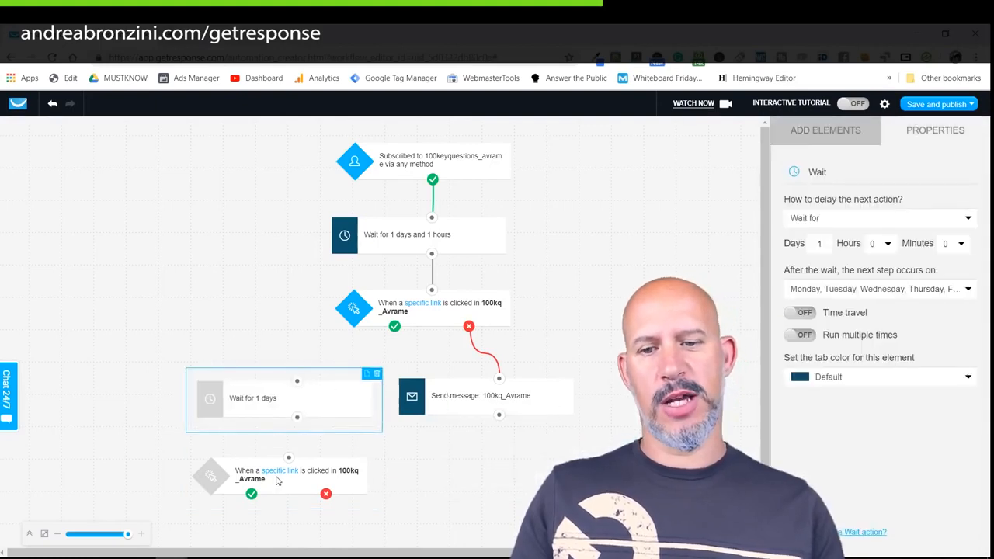
drag(394, 328, 298, 385)
Set the wait to 0 days and 1 hour and connect it to the second condition.
click(315, 410)
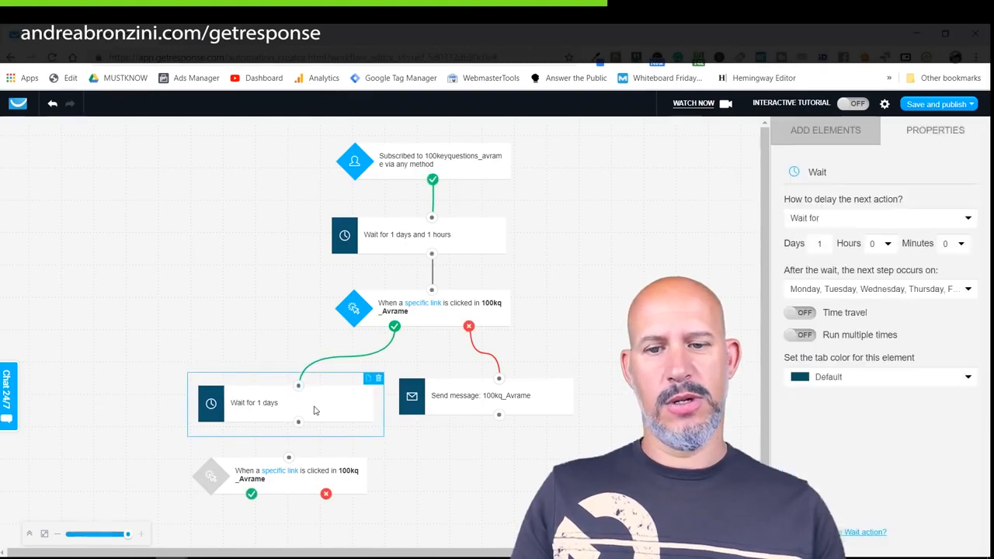
click(819, 243)
key(BackSpace)
text(0)
click(875, 245)
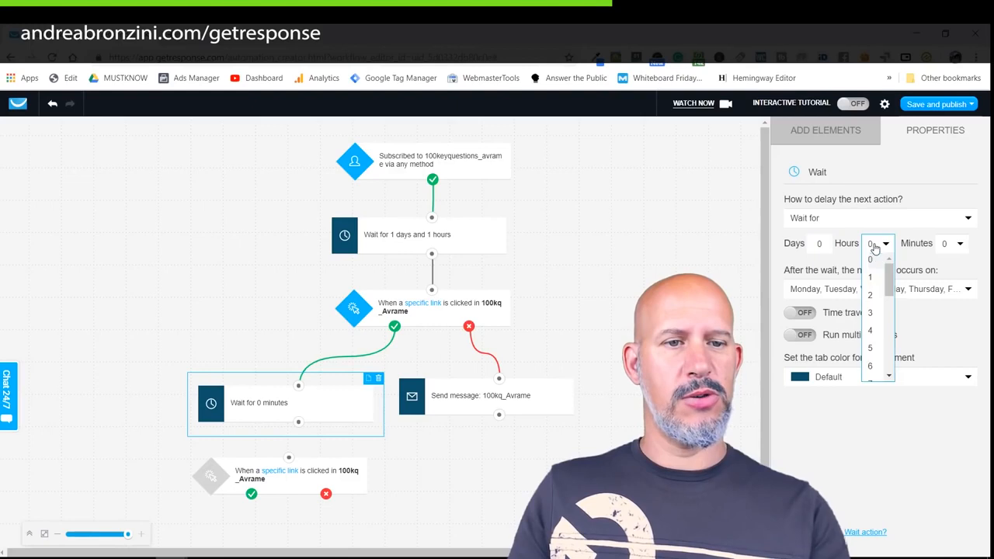
click(875, 277)
click(696, 271)
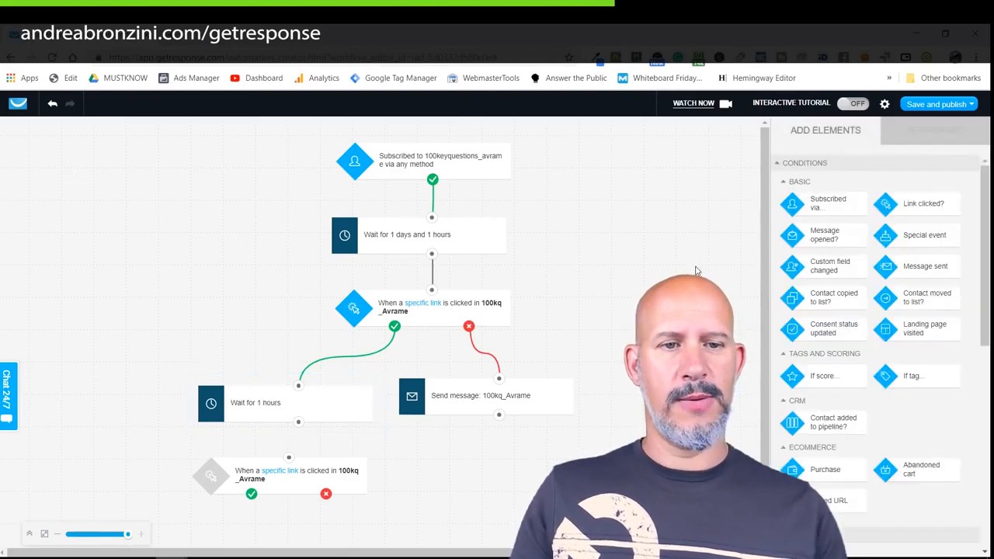
drag(299, 421, 320, 471)
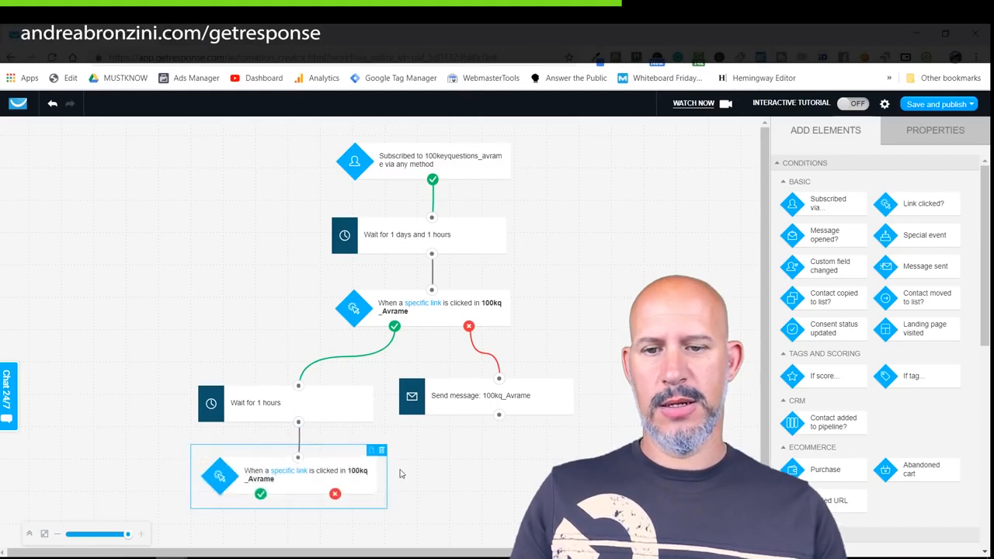
Connect the 100kq_Avrame send-message step into the wait and space the lower nodes further down.
drag(498, 415, 323, 427)
drag(313, 476, 314, 486)
drag(322, 406, 308, 470)
scroll(607, 384, down, 1)
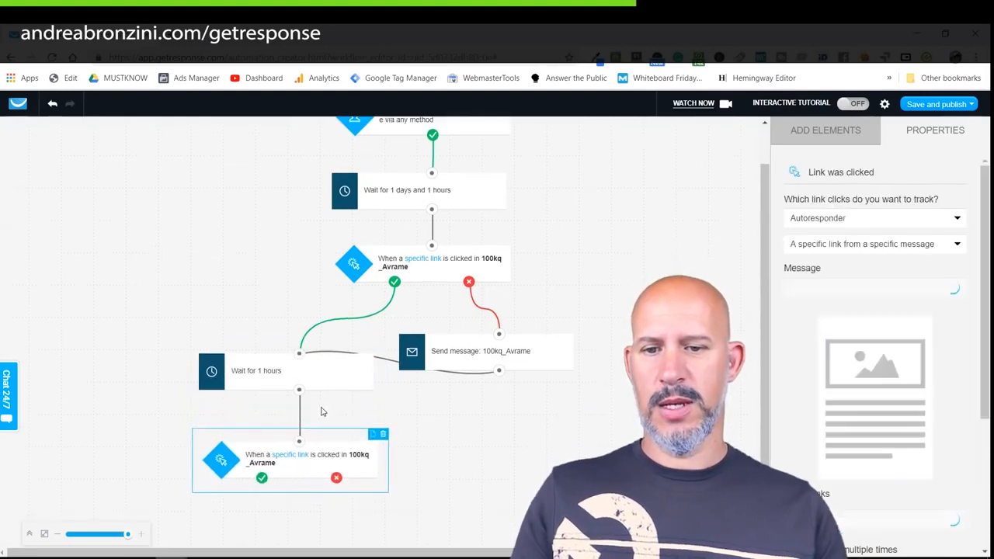
drag(326, 389, 324, 435)
click(490, 388)
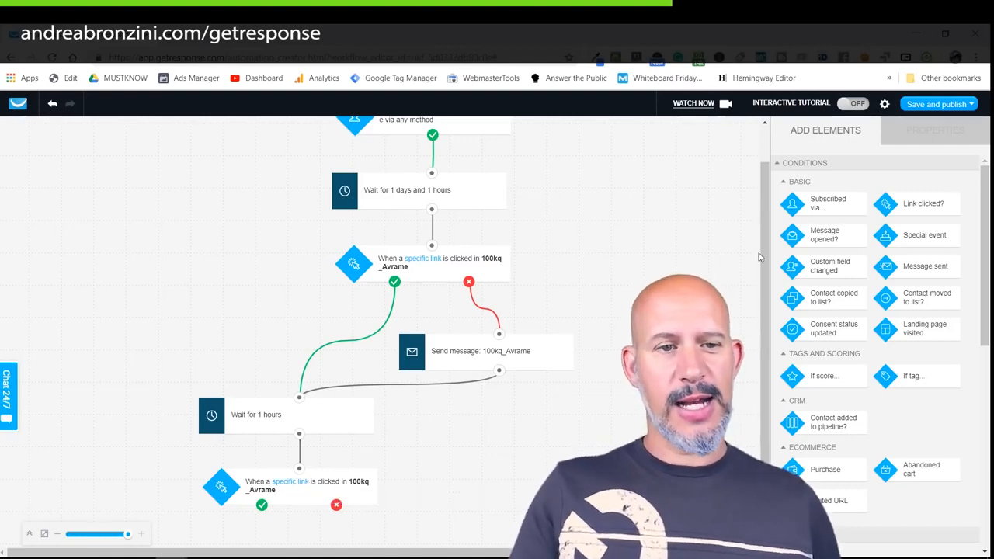
Add a new Send message step below the second condition.
drag(765, 247, 765, 282)
drag(980, 224, 980, 348)
drag(828, 301, 325, 485)
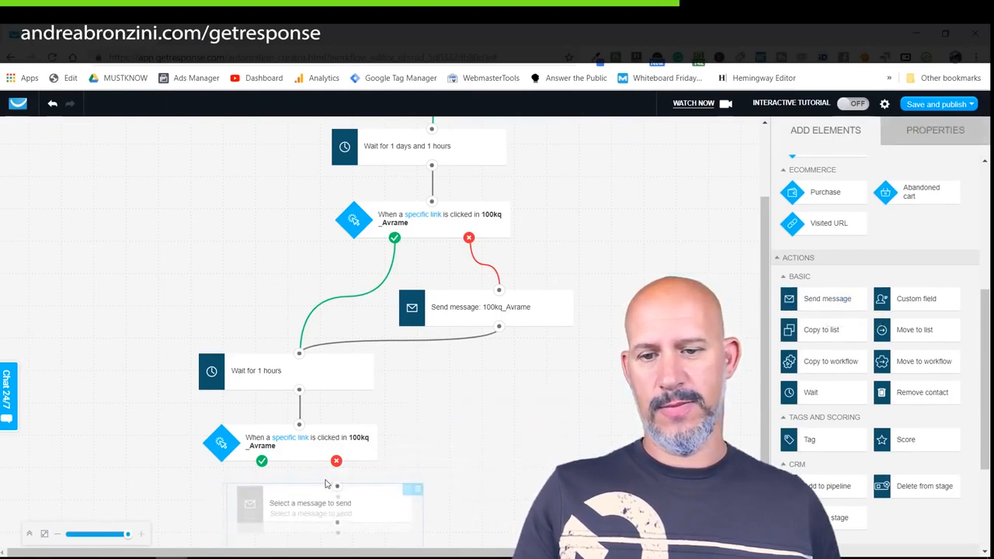
Connect the Facebook-link condition's no branch to the new send-message step.
scroll(334, 419, down, 1)
drag(336, 390, 338, 427)
click(352, 445)
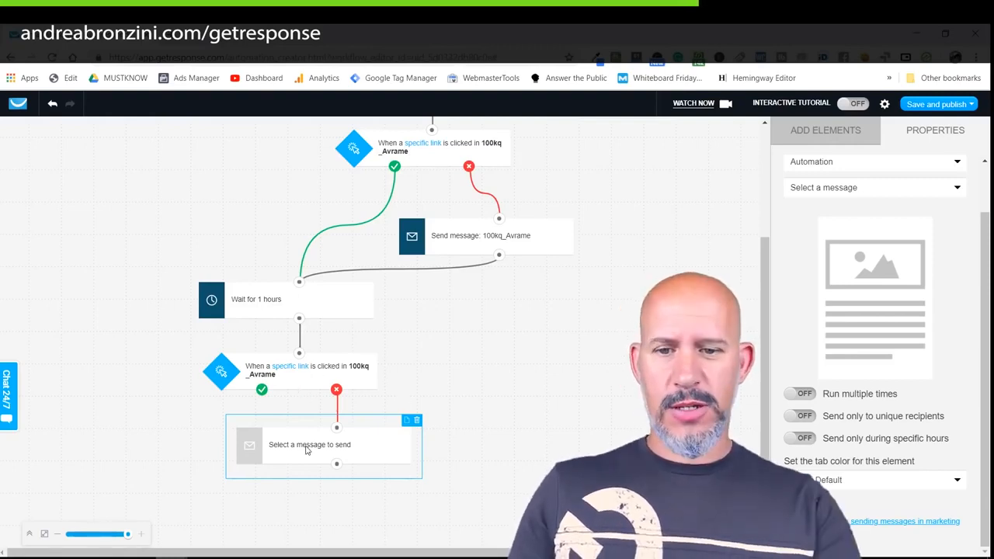
Set the step to send the 100kq_Avrame autoresponder, copied as an automation message.
click(859, 165)
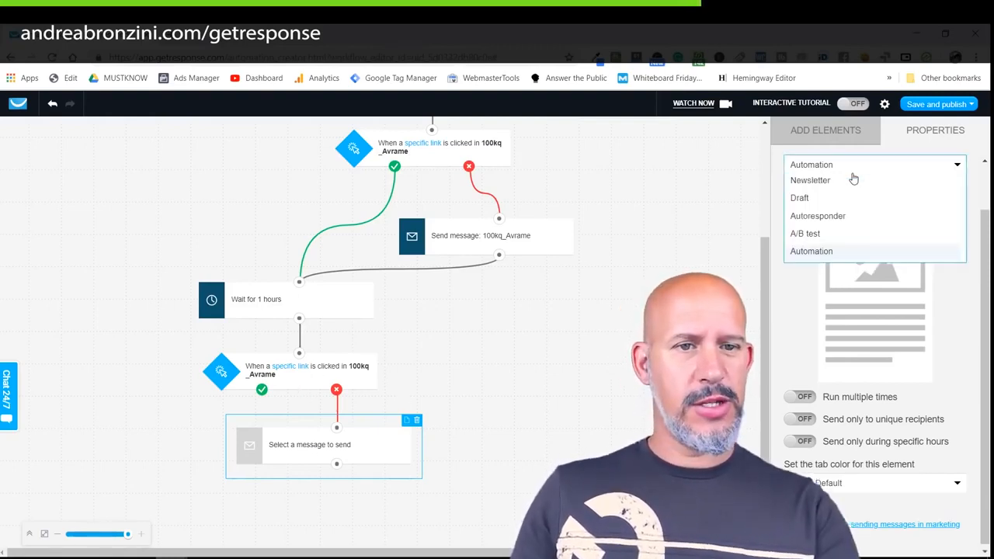
click(811, 217)
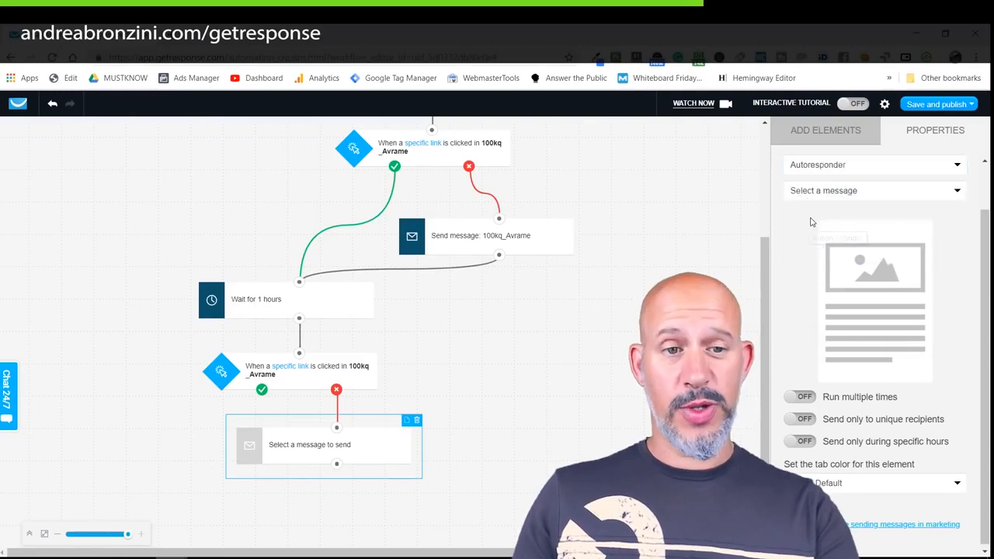
click(816, 196)
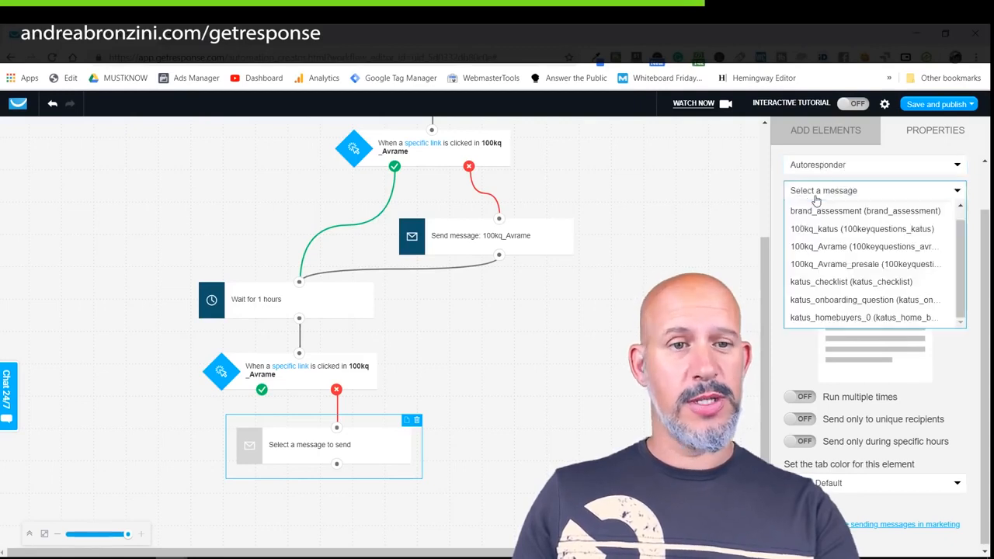
click(816, 248)
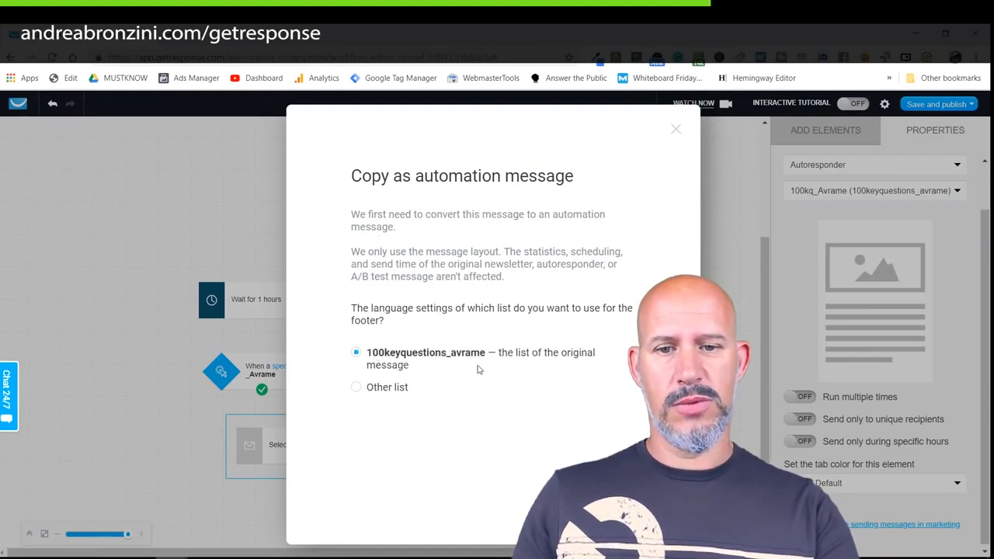
click(613, 487)
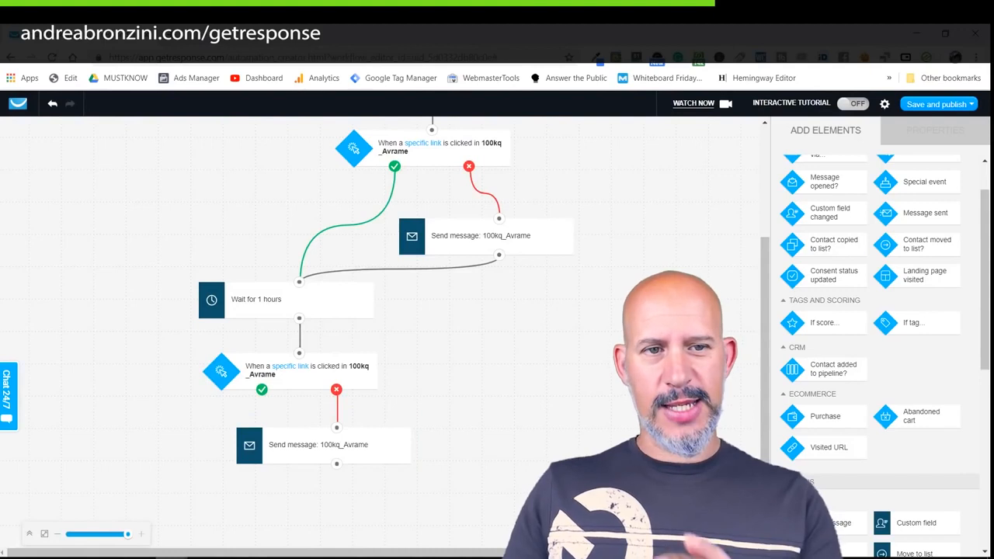
scroll(381, 326, up, 3)
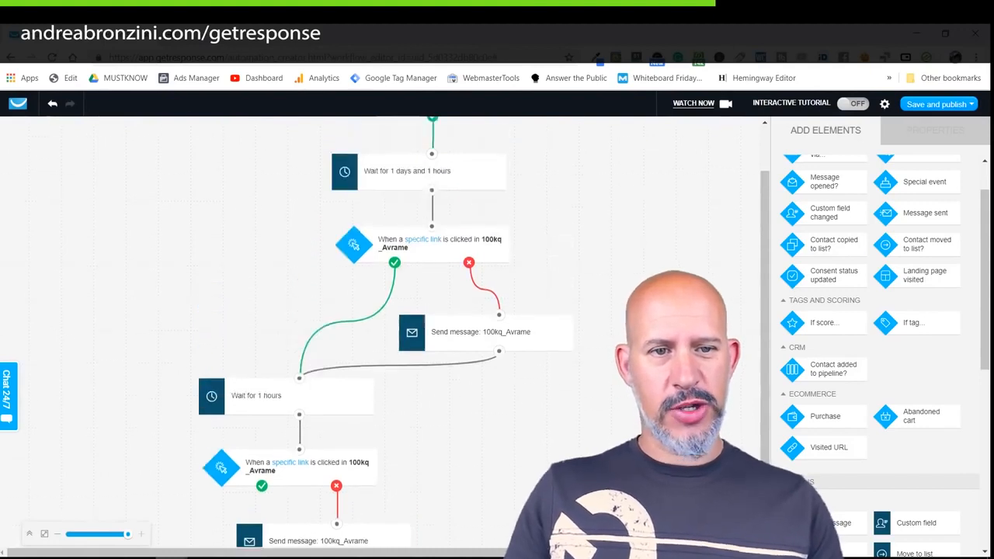
scroll(380, 326, down, 2)
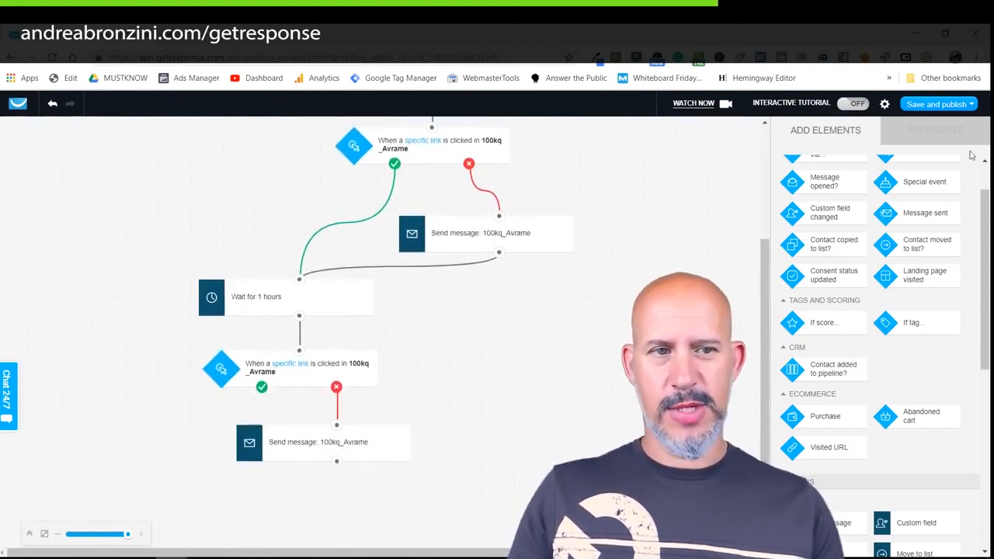
click(970, 104)
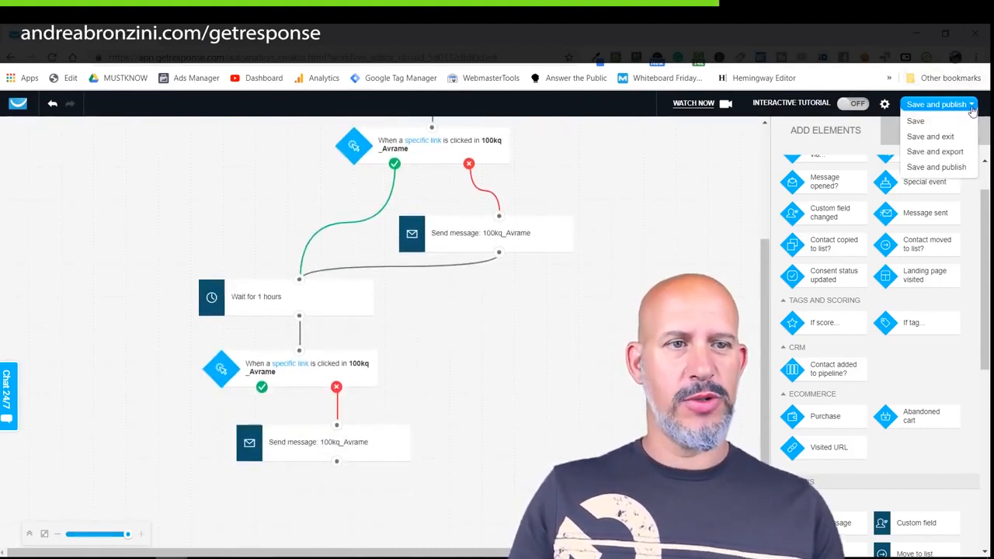
Save and exit the workflow, then view the Automation messages list.
click(919, 137)
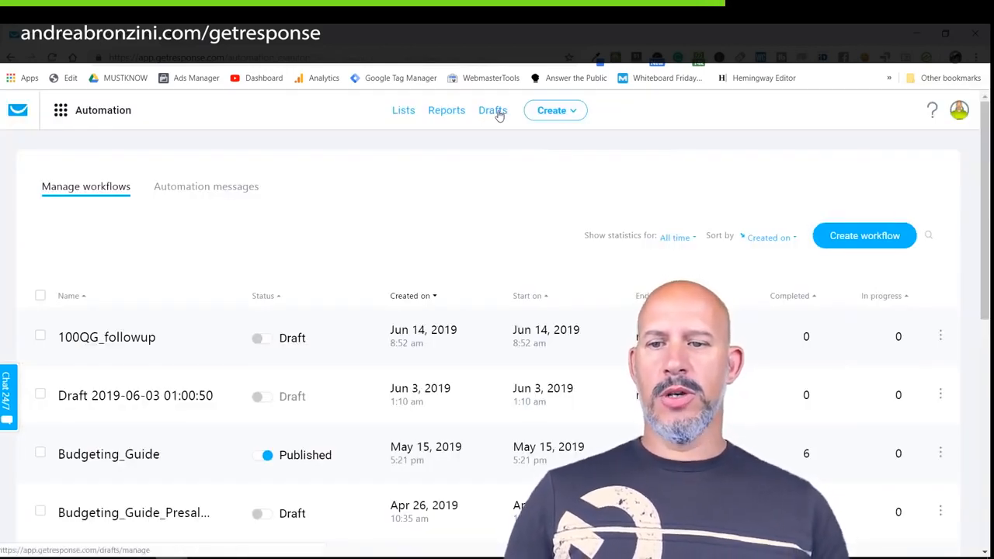
click(195, 187)
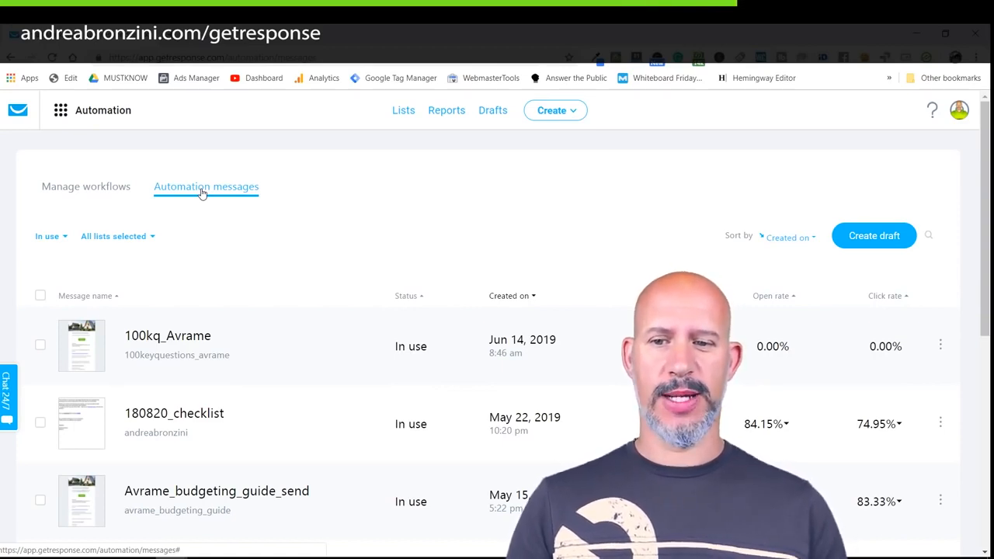
Rename the message 100kq_Avrame_resend, prefix its subject with '[Resend] ', and continue to content.
click(194, 342)
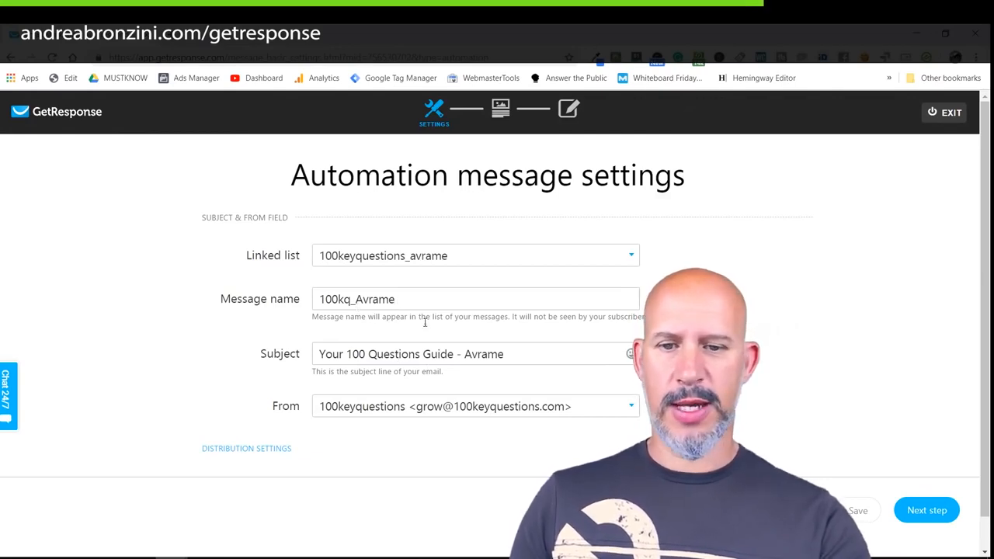
scroll(442, 346, down, 1)
click(400, 265)
text(_resend)
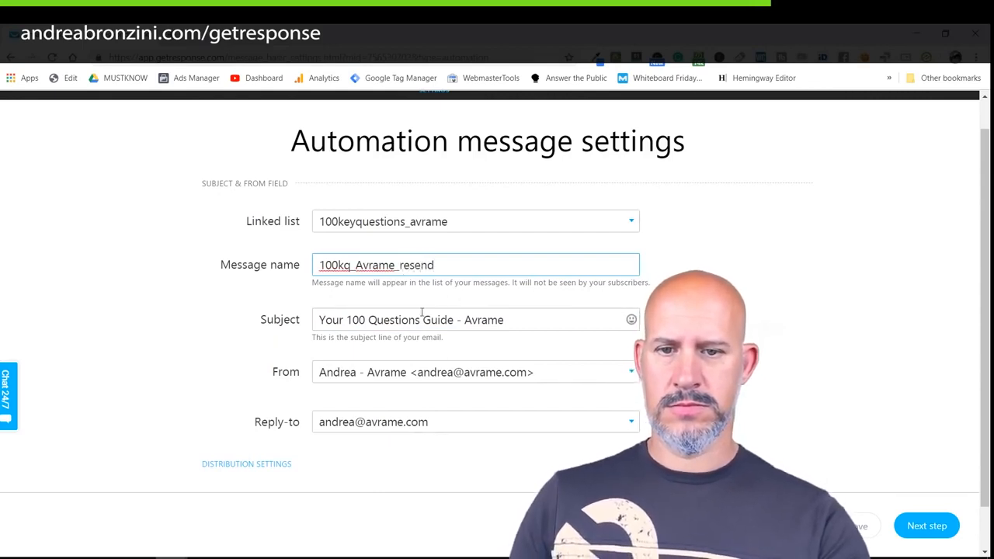
click(321, 318)
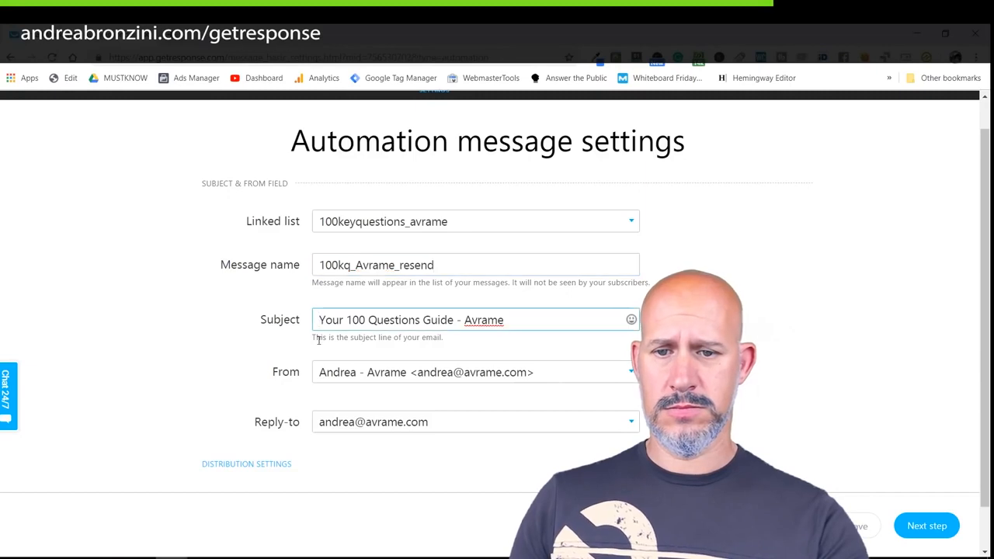
text([)
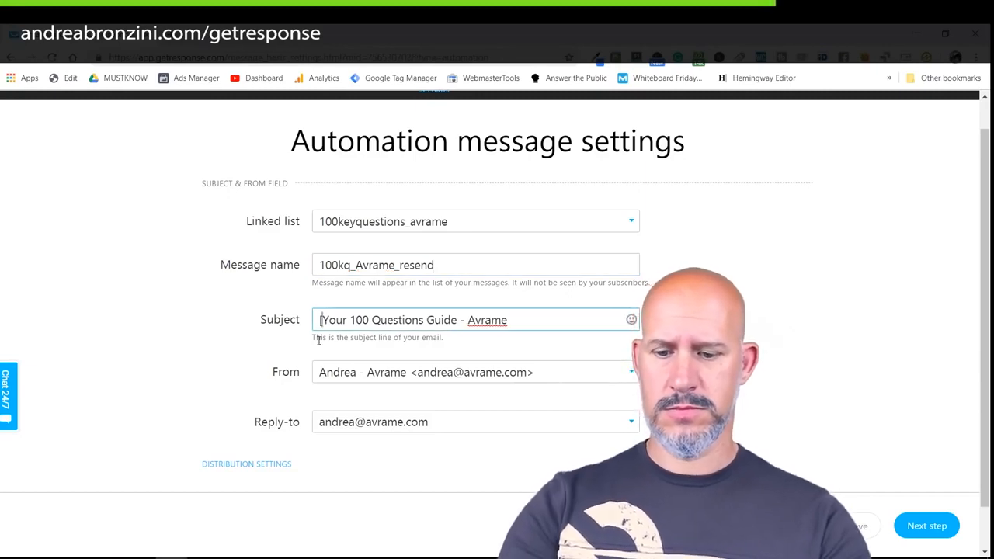
text(Resend)
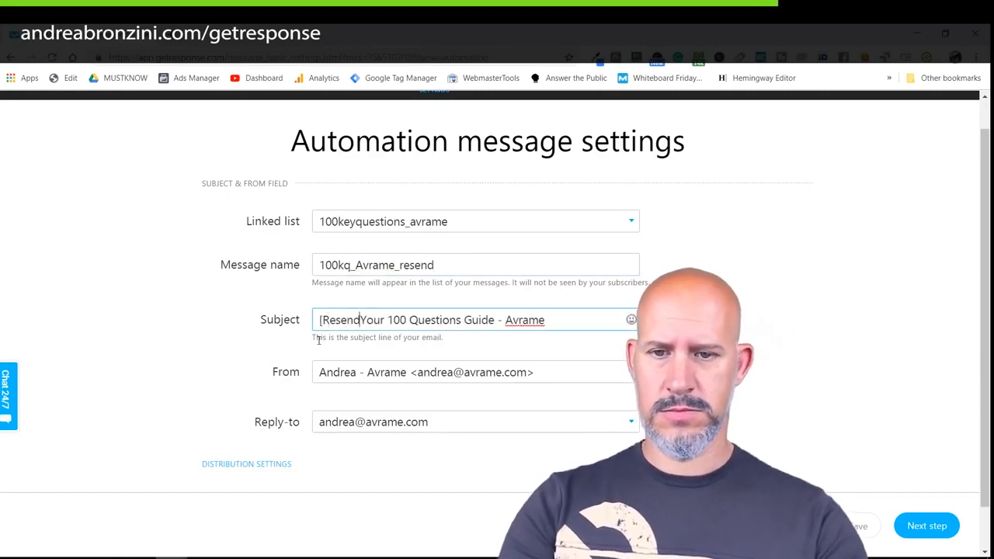
text(])
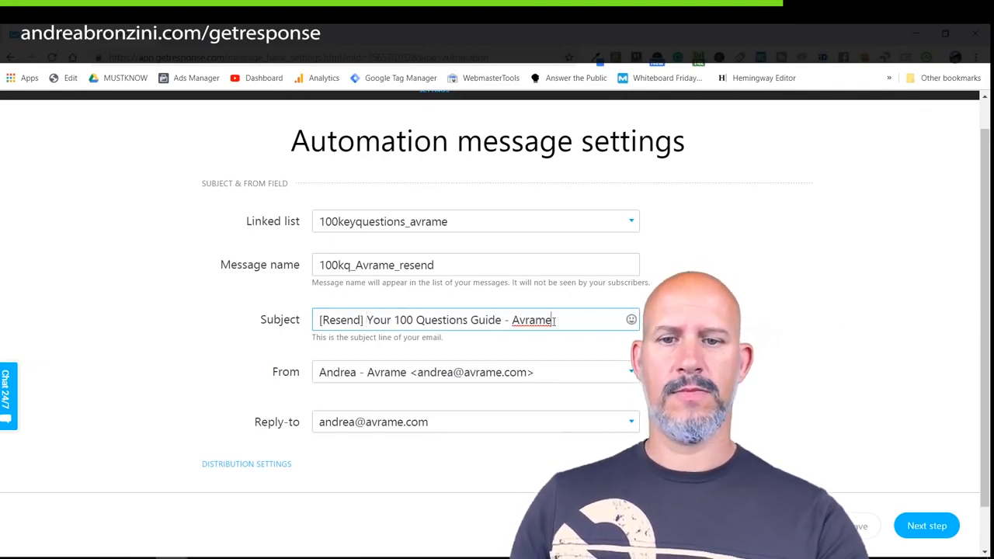
click(924, 529)
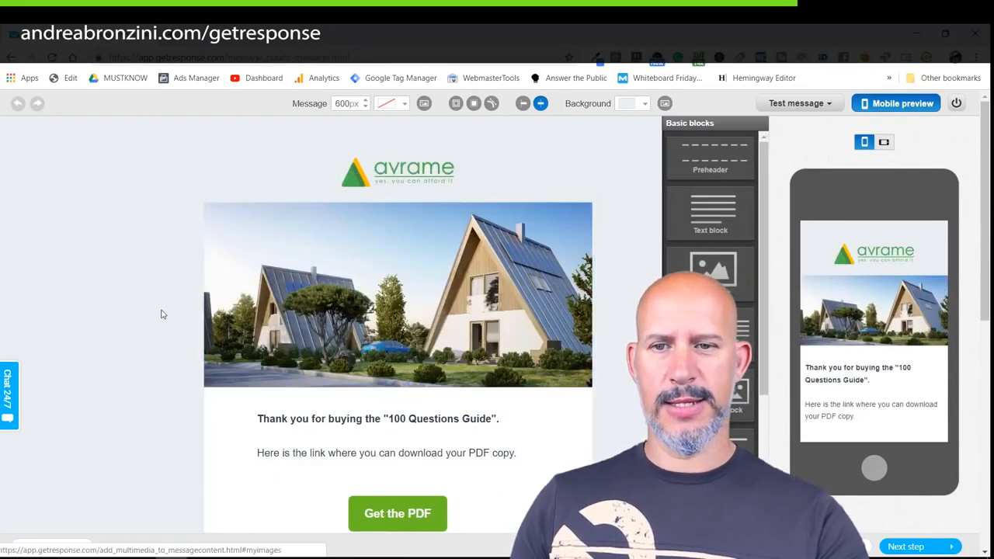
Change the signature to 'Avrame Team', replace the contact e-mail address, and delete the Facebook group section.
scroll(161, 310, down, 7)
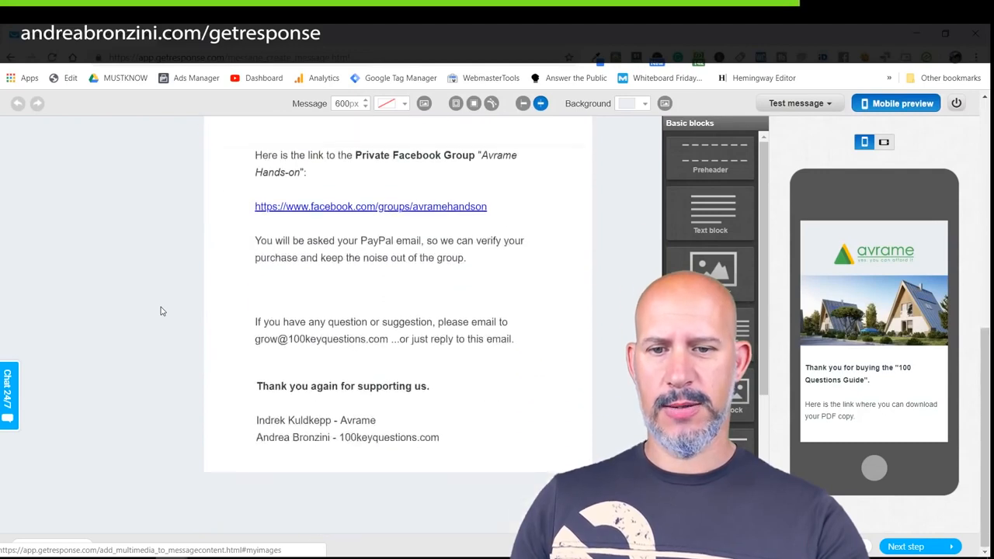
drag(445, 440, 249, 456)
key(BackSpace)
key(BackSpace)
key(ctrl+z)
drag(340, 455, 455, 455)
text(Avrame Team)
drag(378, 439, 249, 438)
key(BackSpace)
key(BackSpace)
click(138, 425)
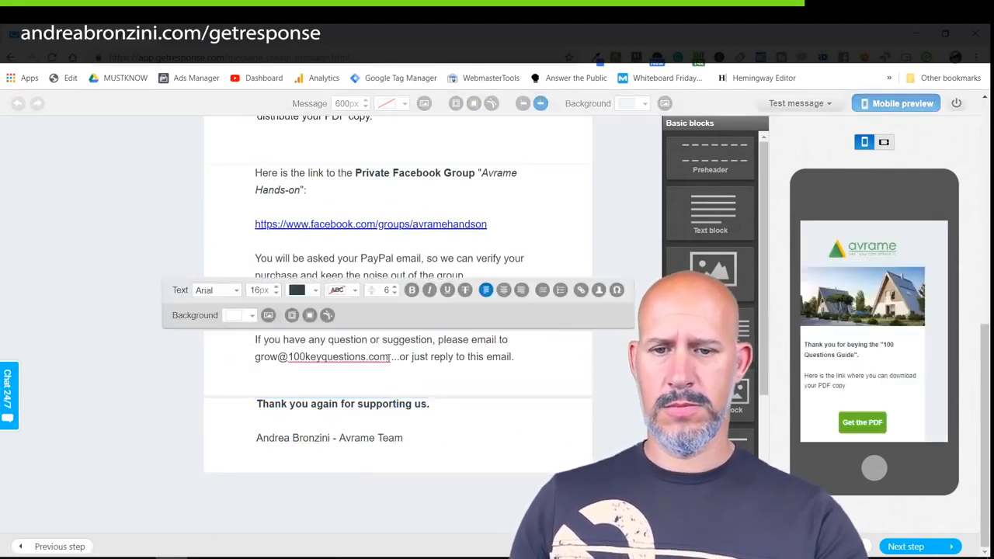
drag(391, 358, 253, 360)
click(163, 356)
Open with 'Hello!' and a 'yesterday you purchased' line, unbolded.
scroll(220, 346, up, 1)
click(592, 228)
scroll(342, 332, up, 2)
click(259, 222)
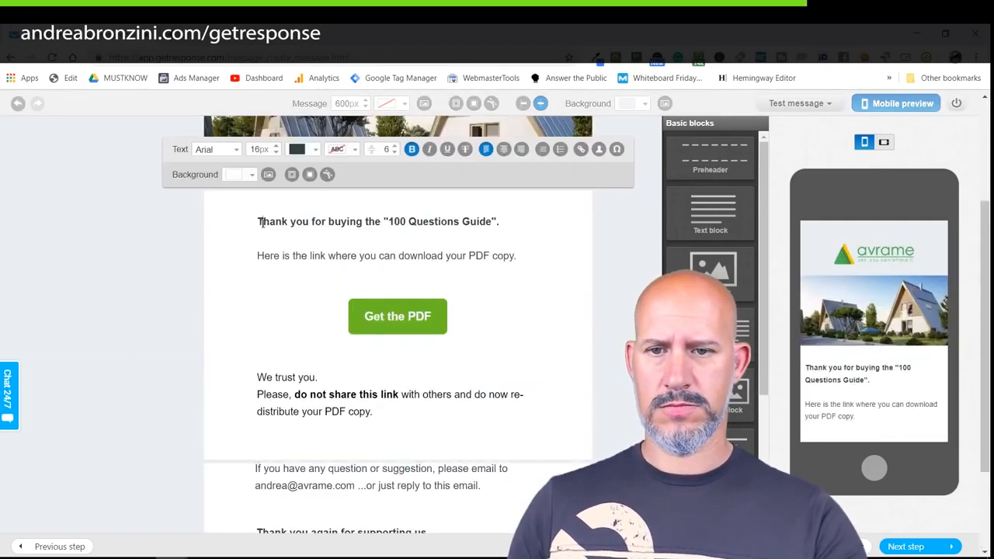
text(Hello!)
key(Return)
key(Return)
text(yesterday you purchased)
drag(385, 256, 490, 258)
key(BackSpace)
double_click(394, 257)
text(Avrame)
drag(295, 273, 257, 221)
click(412, 149)
Add the resend explanation sentence below the guide line, then bring up the plain-text version.
click(529, 257)
key(Return)
key(Return)
text(I want to make sure you received it and downloaded)
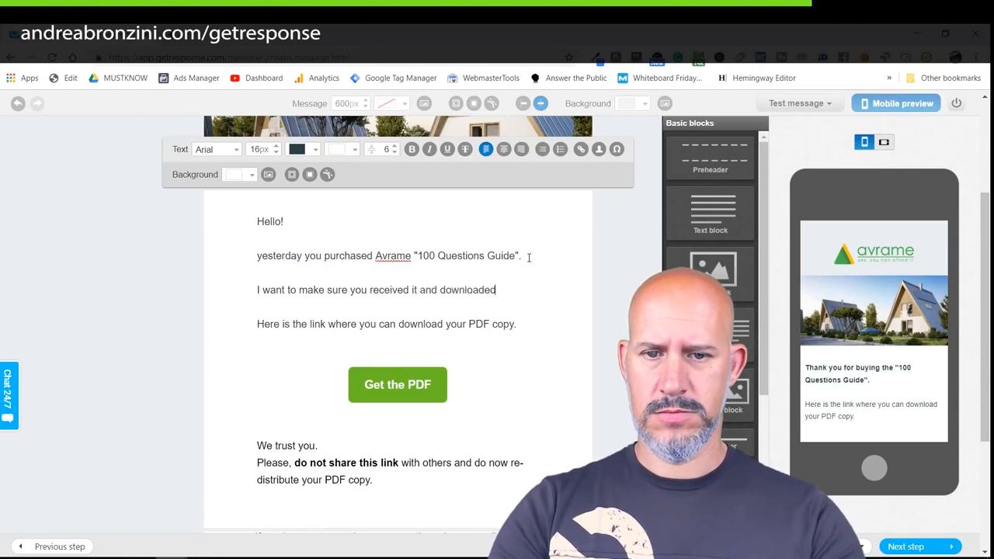
text( the product... so I am sending this email fro yo)
scroll(415, 359, down, 3)
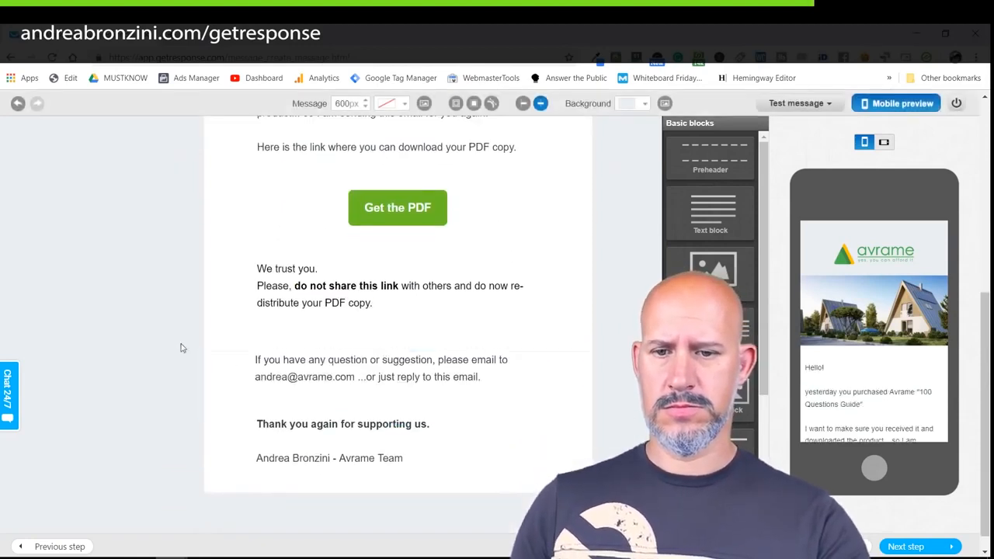
scroll(191, 350, up, 3)
scroll(190, 354, up, 1)
scroll(191, 353, down, 2)
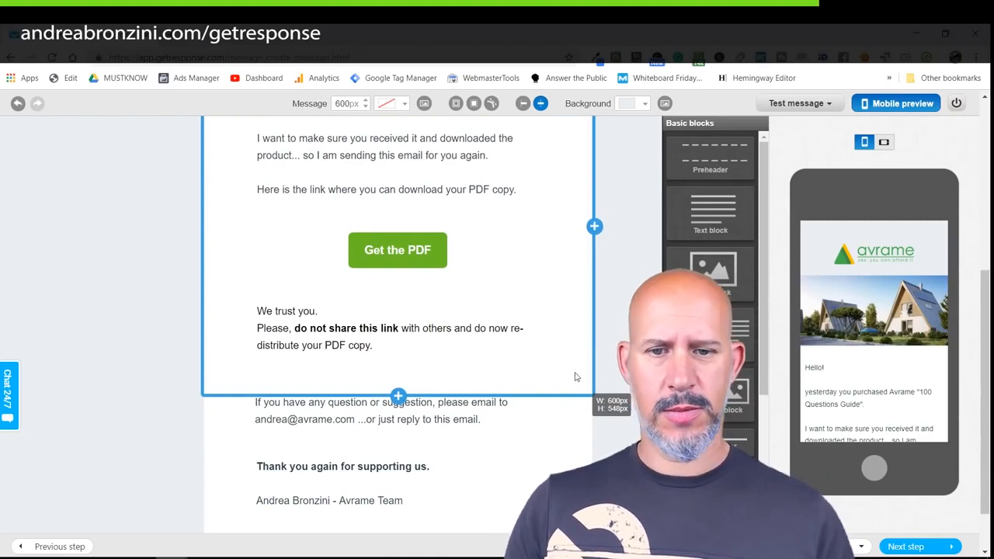
scroll(357, 345, down, 1)
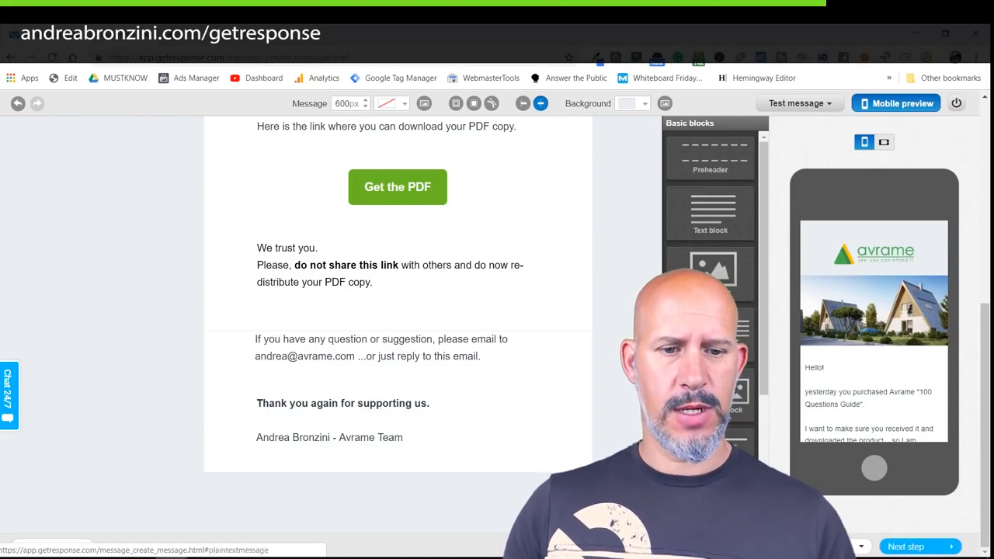
click(668, 546)
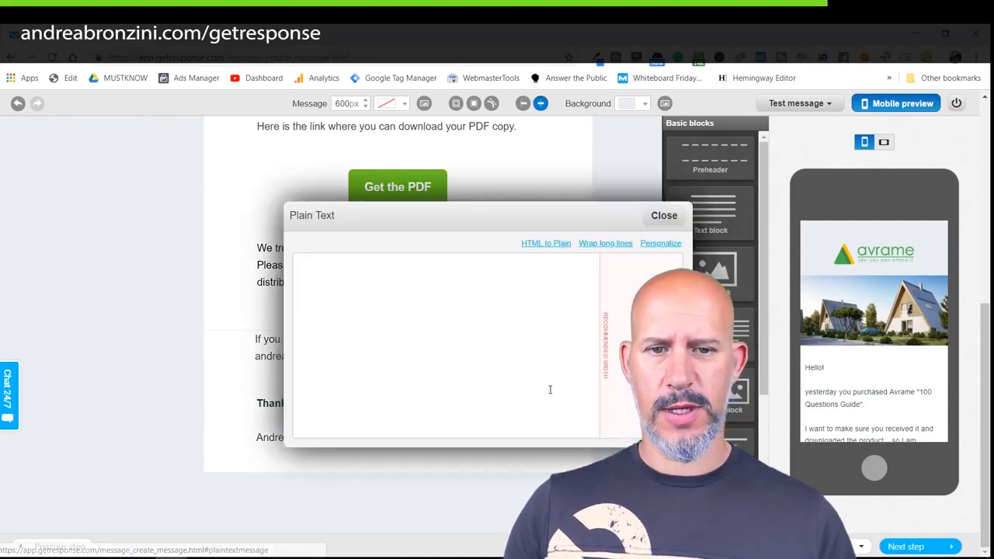
Generate plain text from the HTML and add paragraph breaks between its sentences.
click(546, 243)
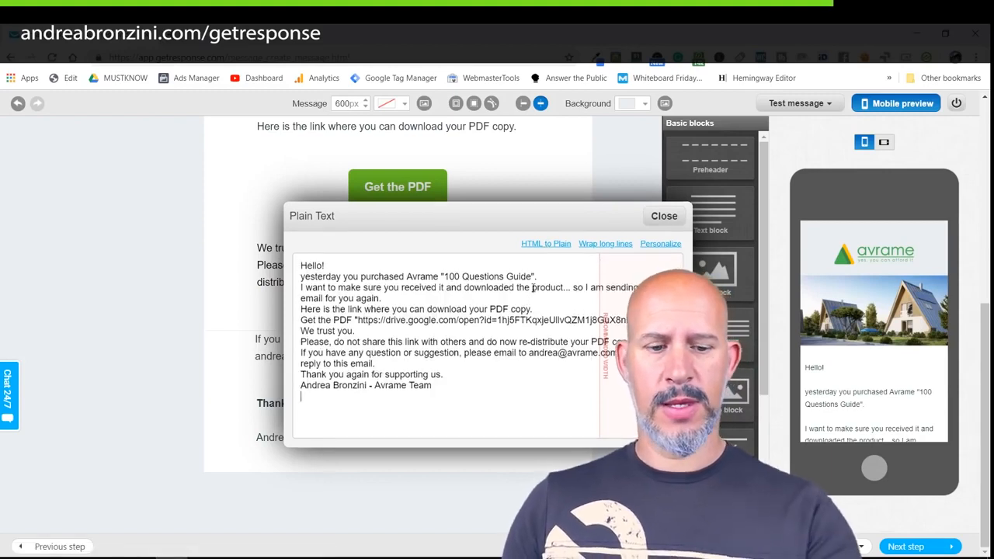
click(386, 265)
key(Return)
click(538, 287)
key(Return)
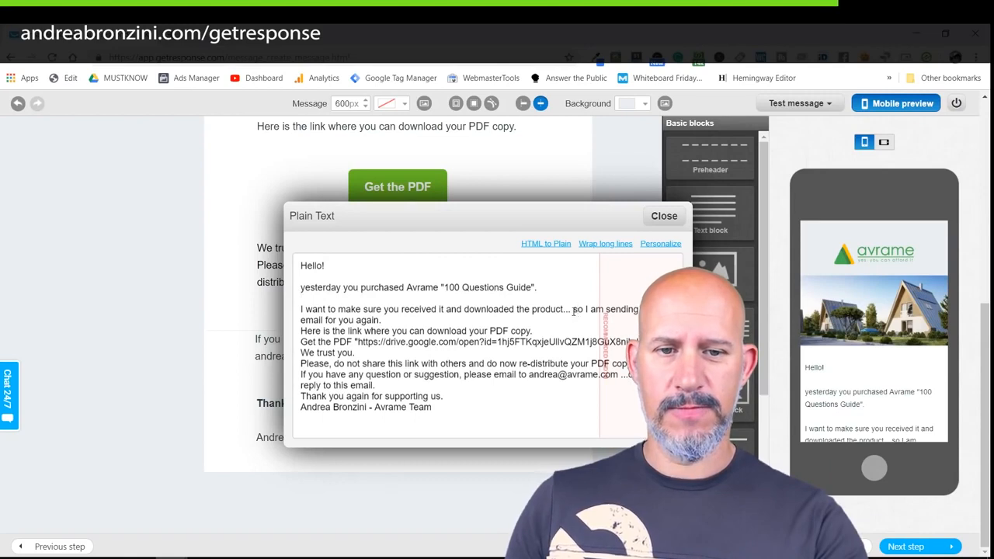
click(572, 309)
key(Return)
click(521, 321)
key(Return)
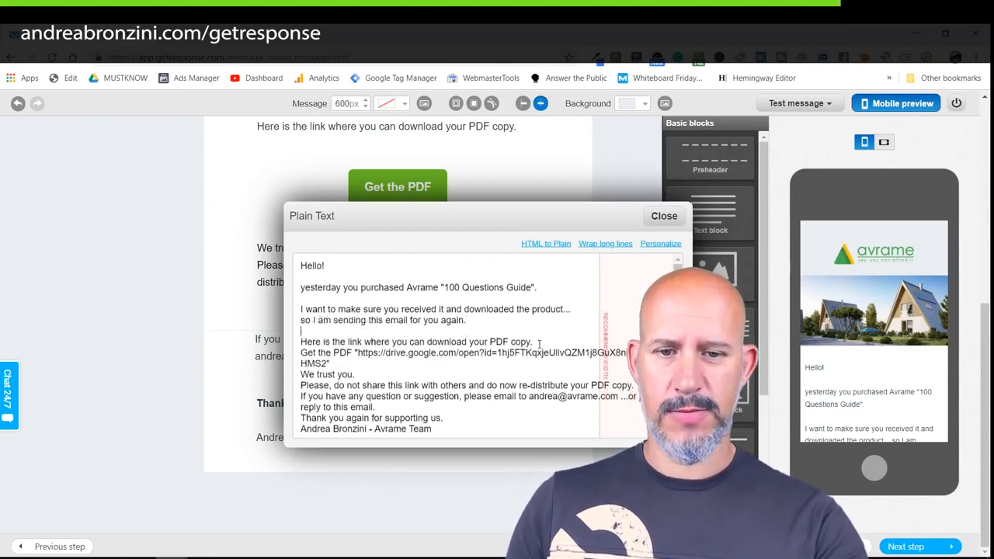
click(540, 343)
key(Return)
Remove the Get the PDF label and quotes, leaving the bare download link on its own line.
click(357, 362)
key(Return)
key(Return)
drag(359, 363, 300, 363)
key(BackSpace)
key(BackSpace)
key(BackSpace)
click(618, 365)
key(BackSpace)
key(Return)
key(Return)
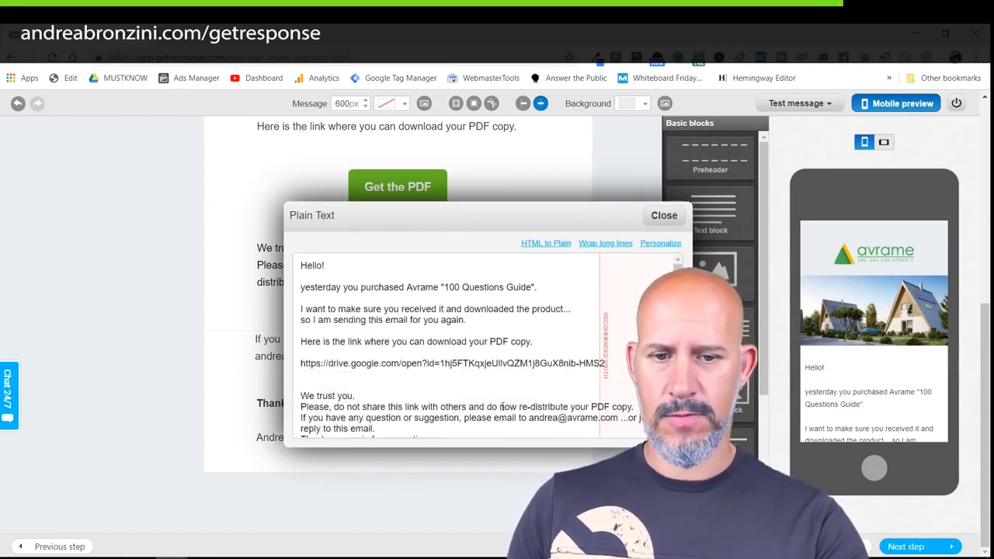
Correct 'do now' to 'do not' in the plain text and space out the closing lines.
click(486, 409)
key(Return)
scroll(487, 411, down, 1)
click(329, 374)
key(BackSpace)
text(t)
click(448, 375)
key(Return)
key(Return)
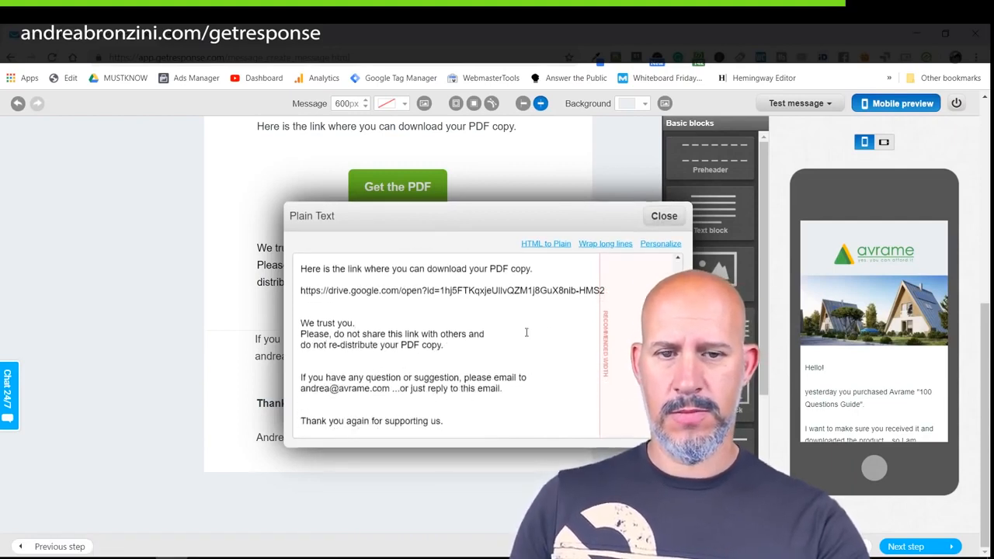
key(Return)
key(Return)
Fix 'now' to 'not' in the HTML version's sharing warning too.
click(664, 215)
click(507, 265)
drag(508, 265, 499, 265)
text(t)
click(584, 456)
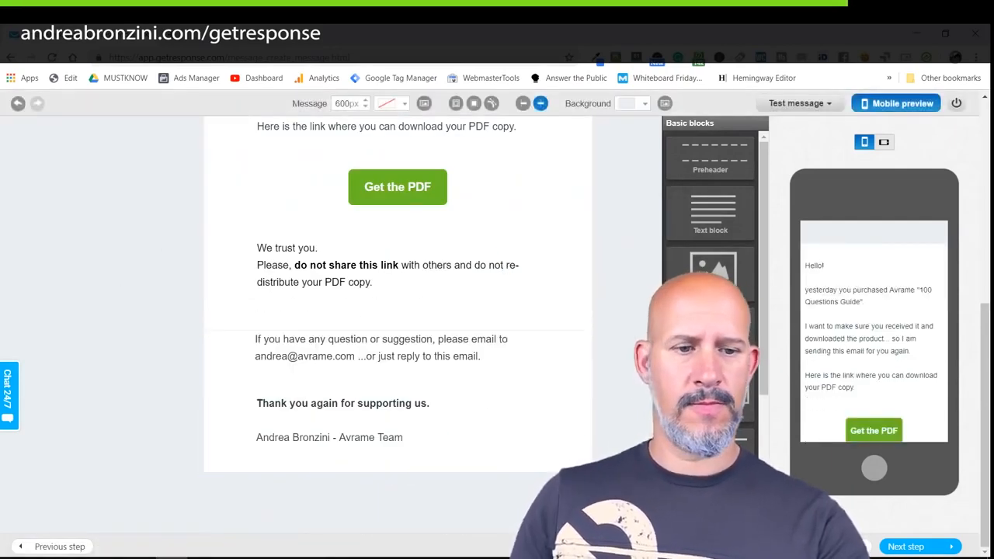
Save the resend message and reopen the 100QG_followup workflow from Manage workflows.
click(905, 547)
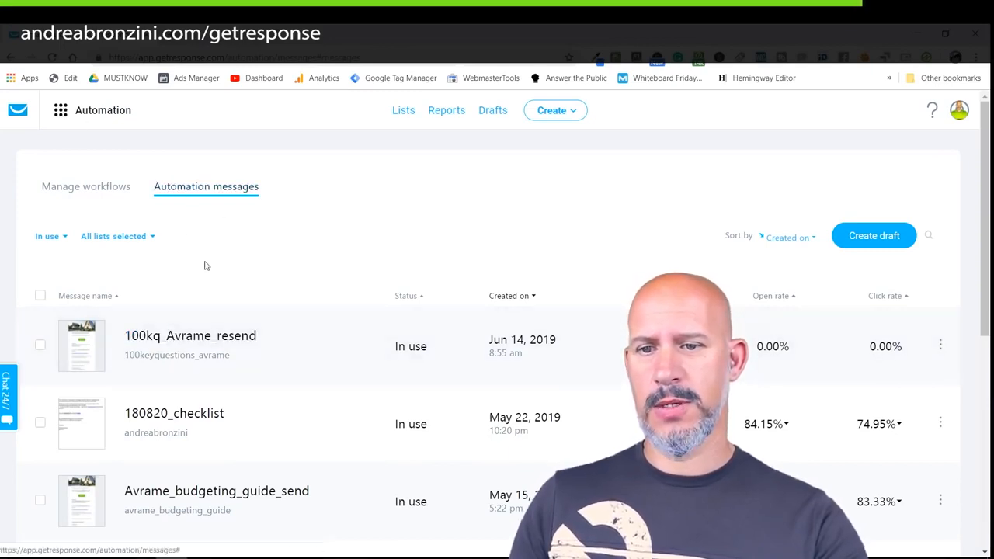
click(106, 193)
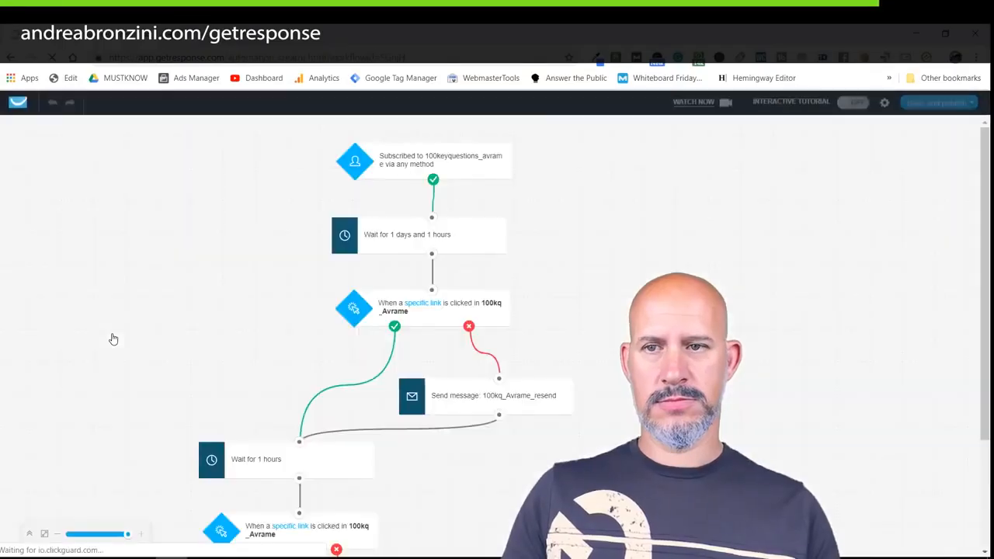
Make the lower send-message step copy the 100QG_FB_group autoresponder as an automation message.
scroll(428, 428, down, 2)
click(379, 443)
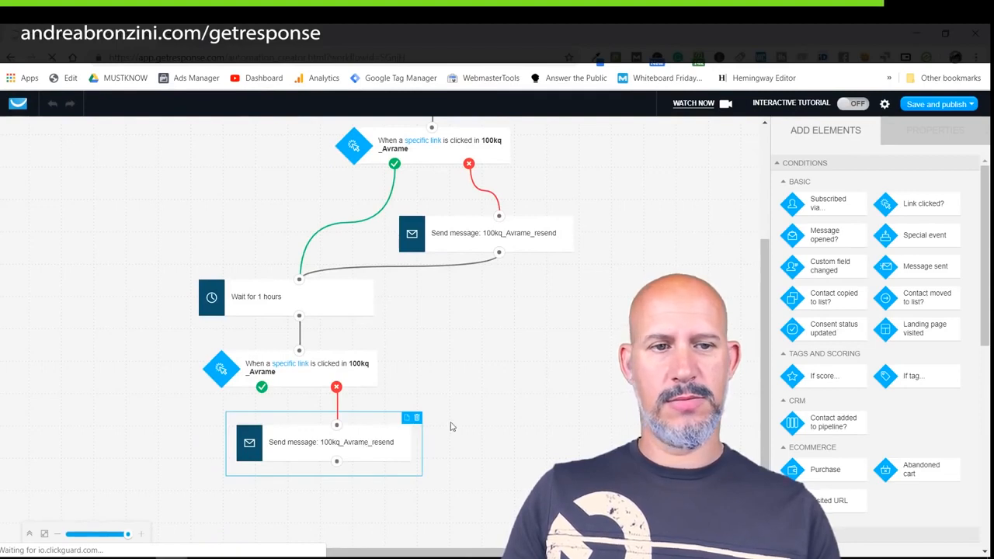
click(310, 445)
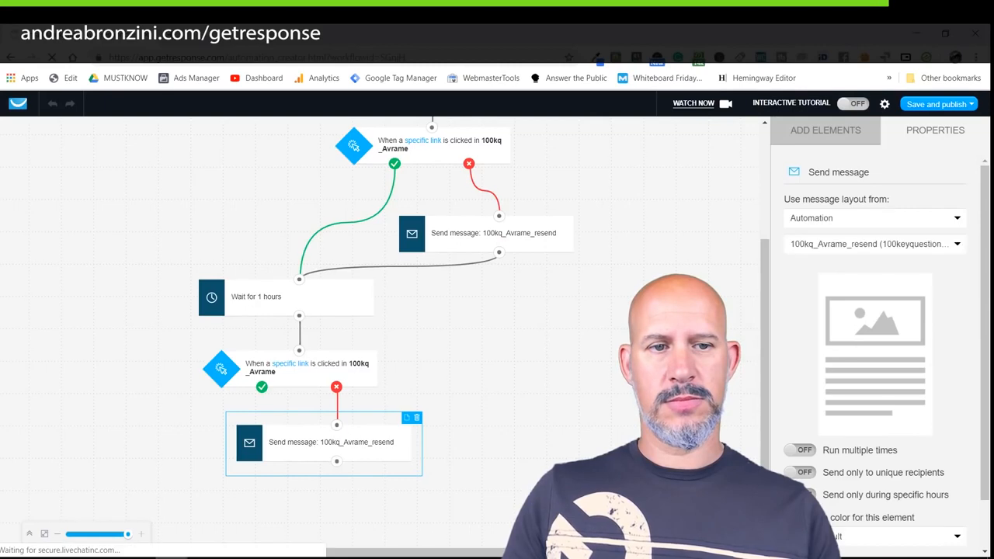
click(815, 220)
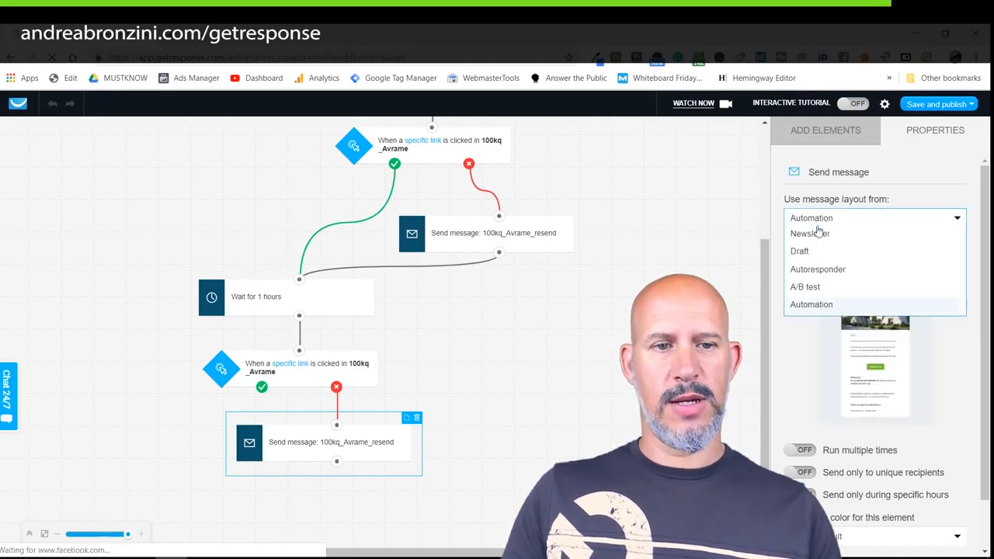
click(820, 270)
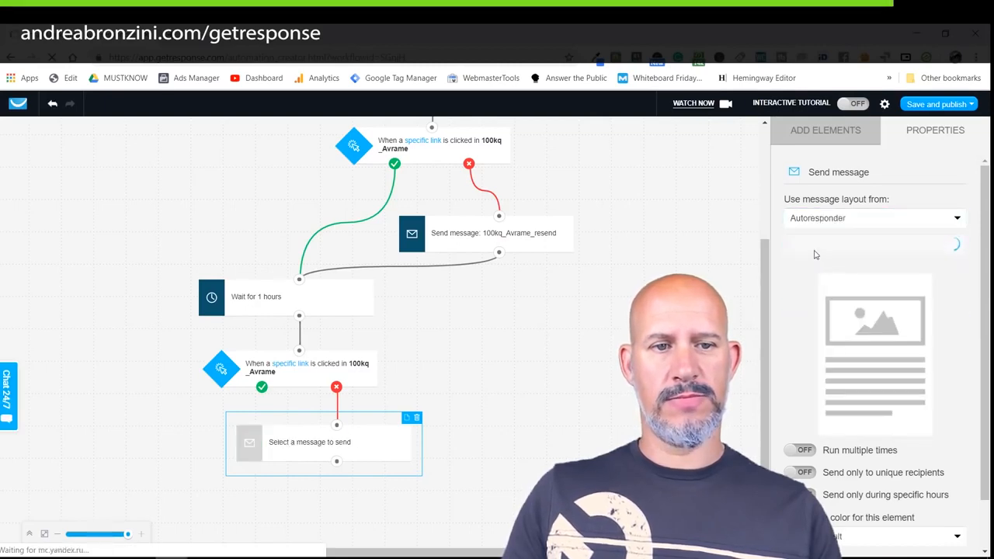
click(813, 247)
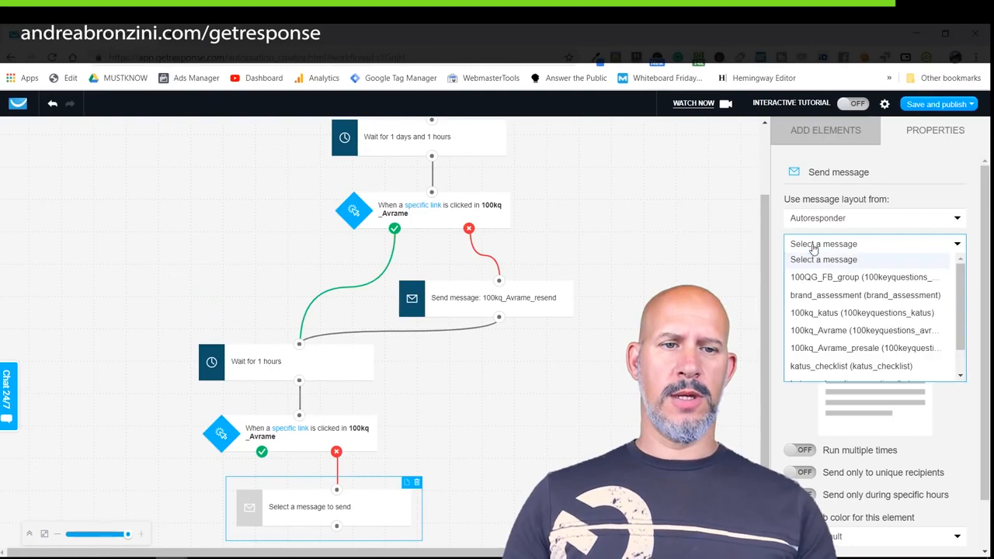
click(838, 282)
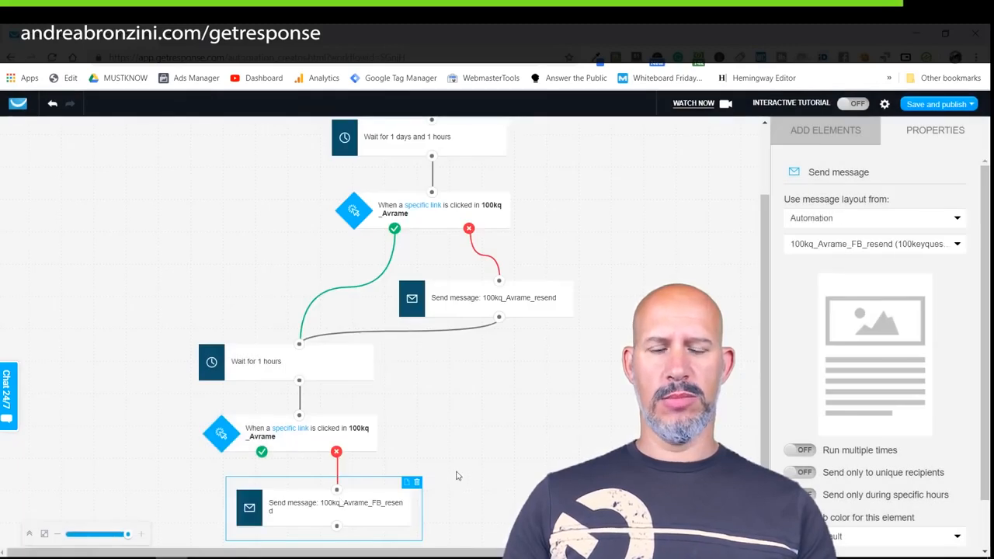
scroll(523, 408, down, 2)
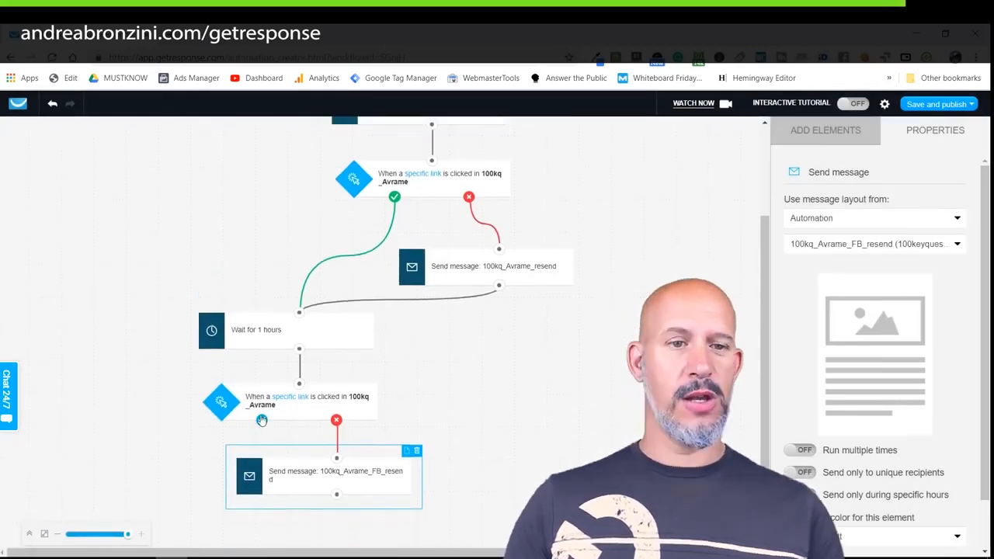
click(918, 104)
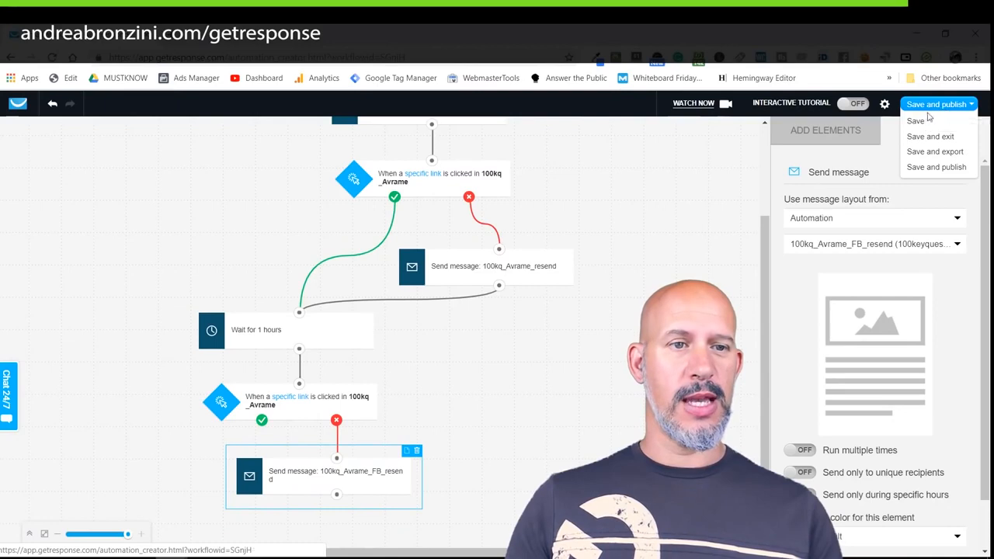